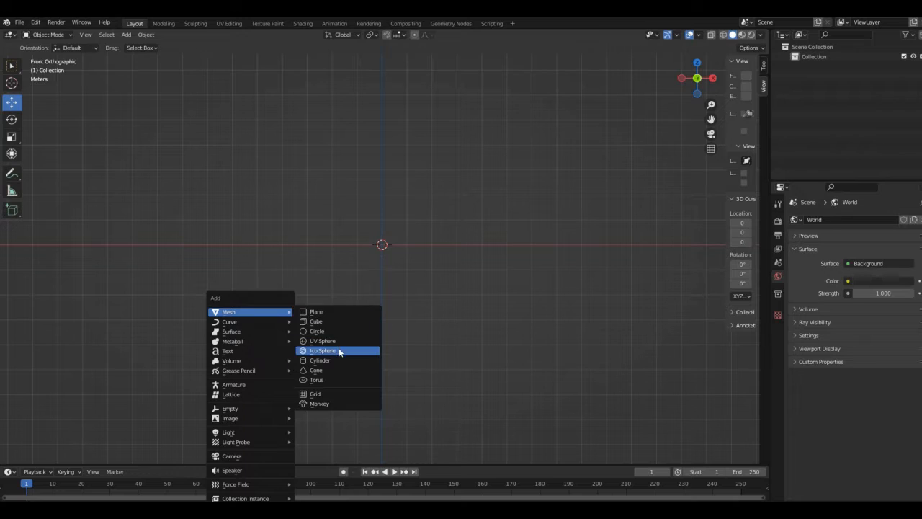
Add a mesh cylinder and stretch it along Z by a factor of about 3.26
click(335, 360)
key(s)
key(z)
click(644, 278)
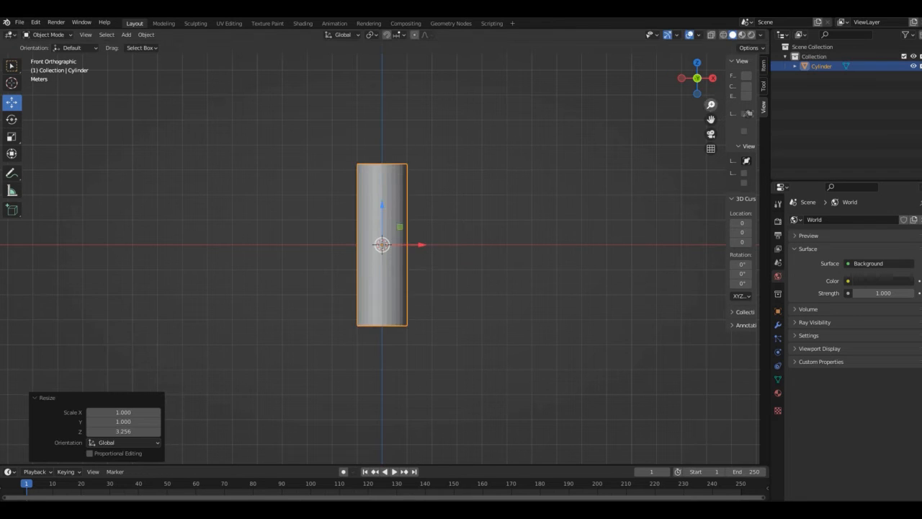
Inset the cylinder's top face by about 0.22 m and extrude it inward about 0.07 m
drag(711, 105, 720, 145)
key(Tab)
drag(685, 79, 690, 124)
click(398, 151)
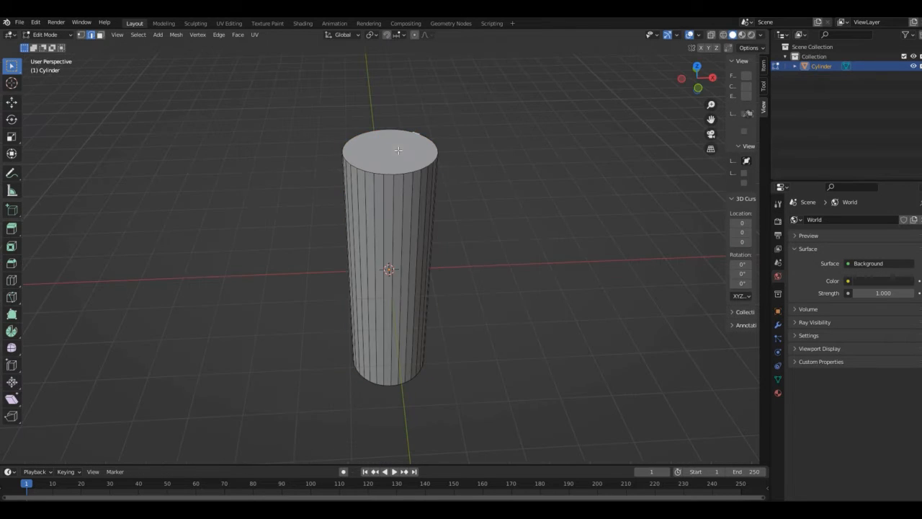
click(101, 35)
key(i)
key(i)
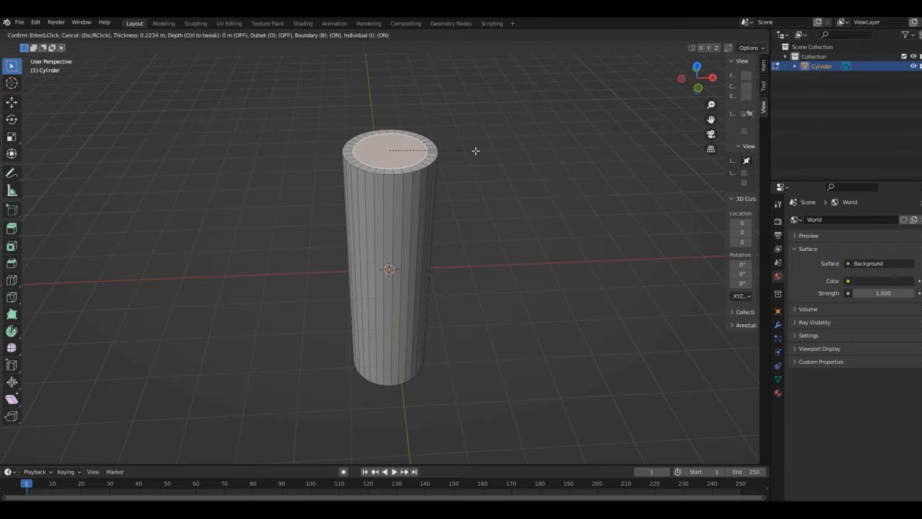
click(475, 150)
key(e)
click(475, 154)
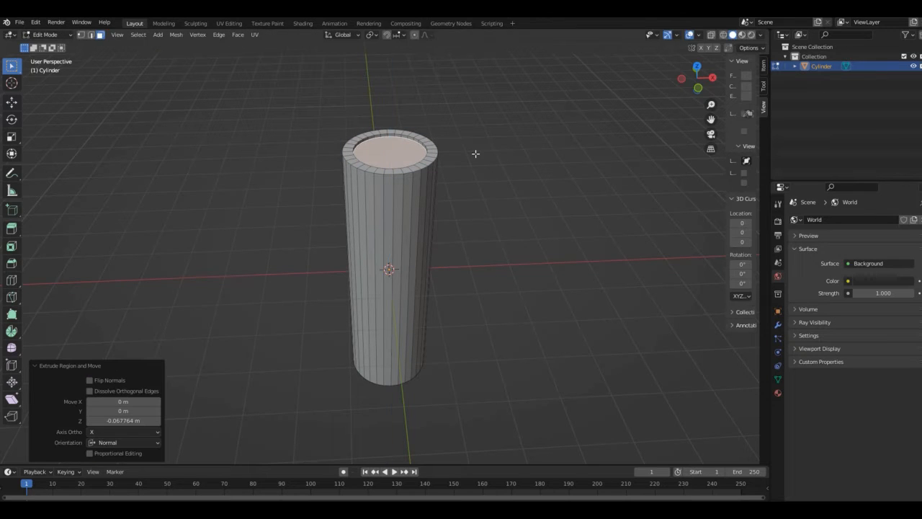
Build a tapered tip by insetting the recessed top face about 0.52 m, extruding it upward and scaling its end face
key(i)
click(425, 152)
key(e)
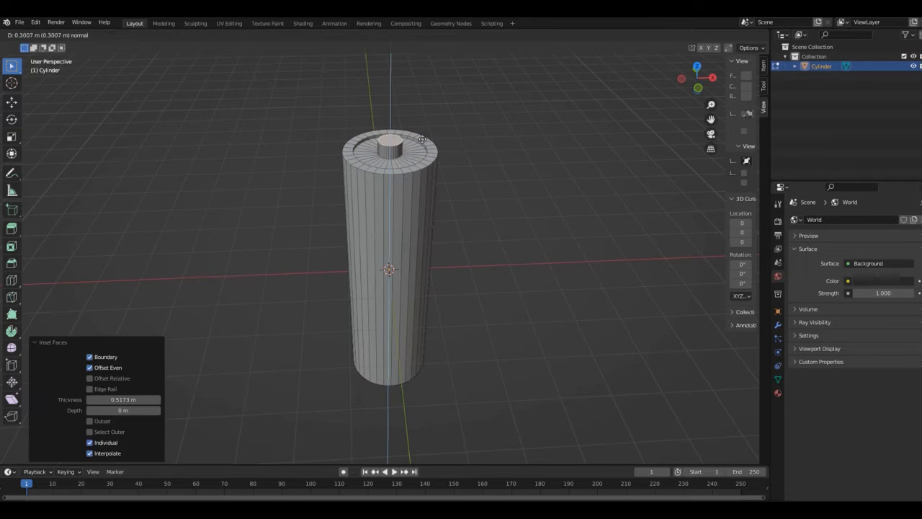
click(447, 136)
key(s)
click(475, 130)
Inset the cylinder's bottom face by about 0.16 m and extrude it inward about 0.14 m
key(KP_1)
drag(696, 77, 704, 64)
click(494, 322)
key(i)
click(479, 329)
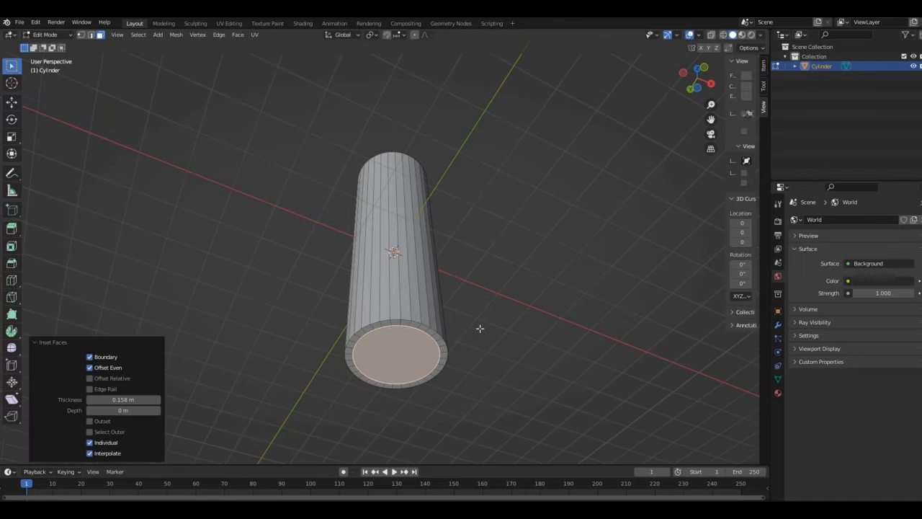
key(KP_1)
key(e)
click(518, 311)
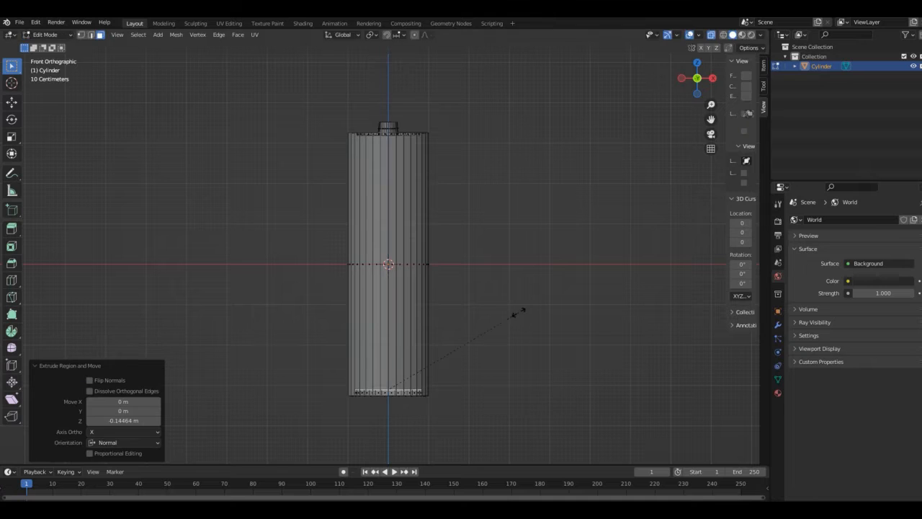
Return to Object Mode and apply smooth shading to the cylinder
key(Tab)
right_click(566, 105)
click(543, 128)
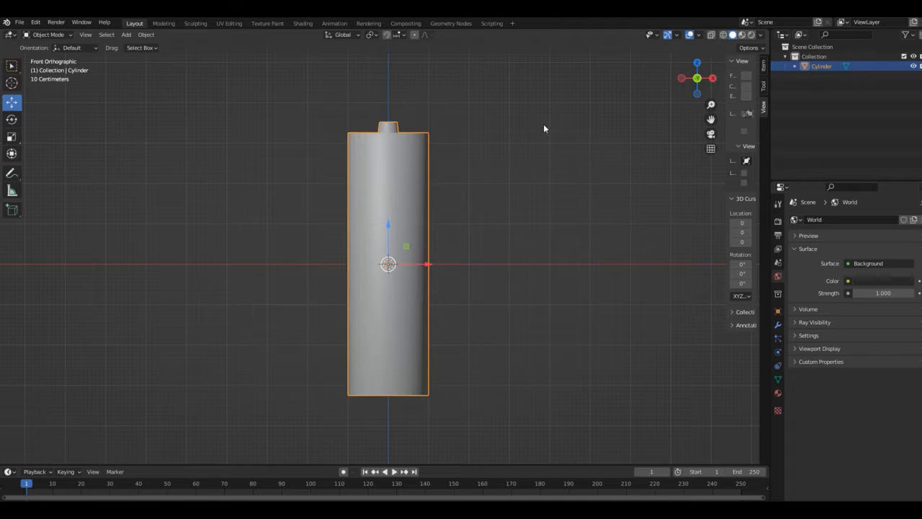
Add an edge loop around the cylinder body and slide it up close to the top rim
mouse_move(696, 77)
mouse_down()
mouse_move(690, 89)
mouse_move(721, 117)
mouse_up()
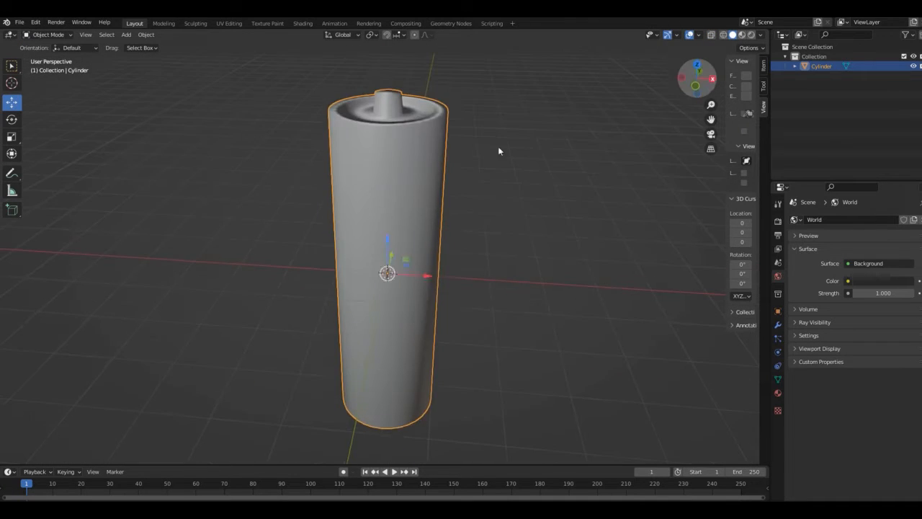
key(Tab)
click(410, 157)
key(ctrl+r)
click(407, 125)
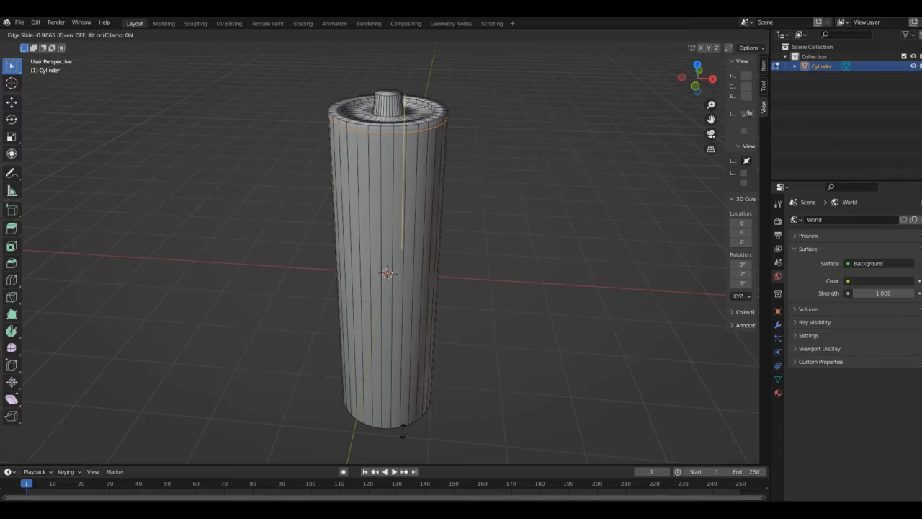
click(403, 432)
drag(711, 106, 718, 217)
key(Tab)
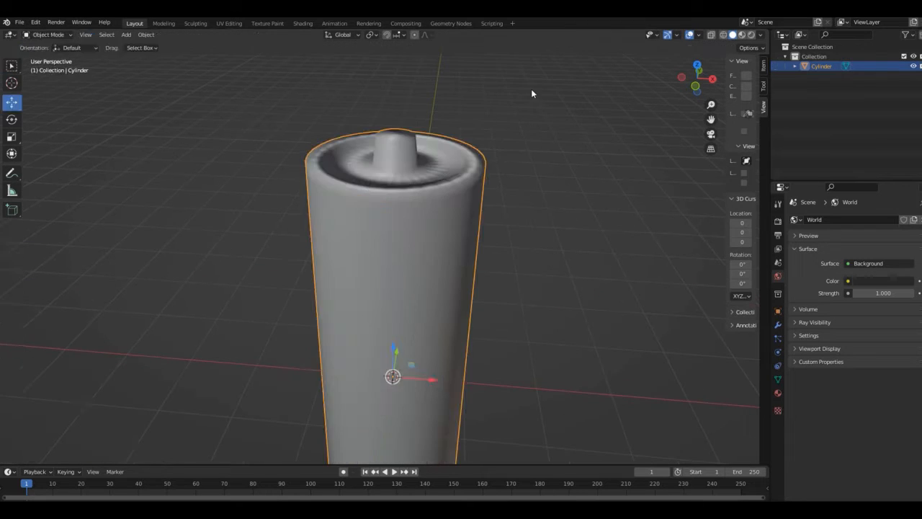
Add two edge loops around the tip, one near its top edge and one near its base
key(Tab)
key(g)
key(g)
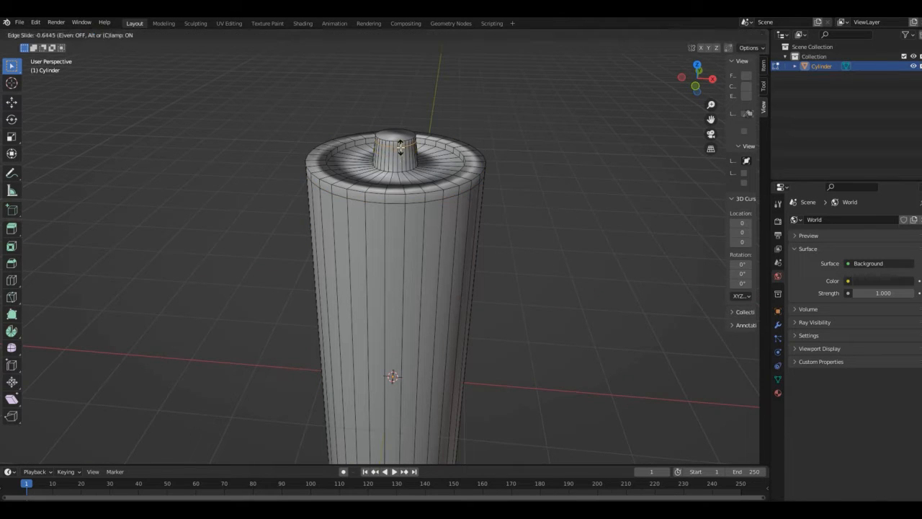
click(401, 146)
key(ctrl+r)
click(400, 157)
click(399, 167)
Add two edge loops on the recessed top face, one near its outer edge and one close to the tip
key(ctrl+r)
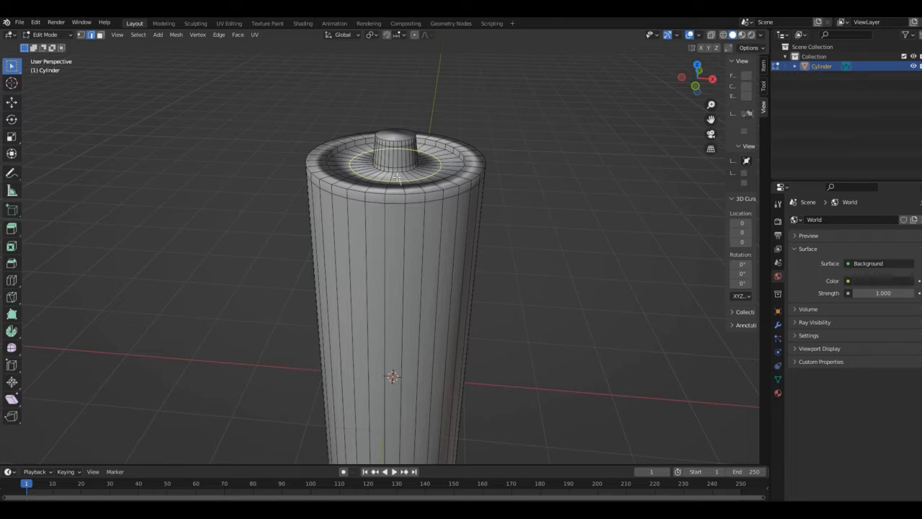
click(396, 176)
click(389, 187)
key(ctrl+r)
click(393, 167)
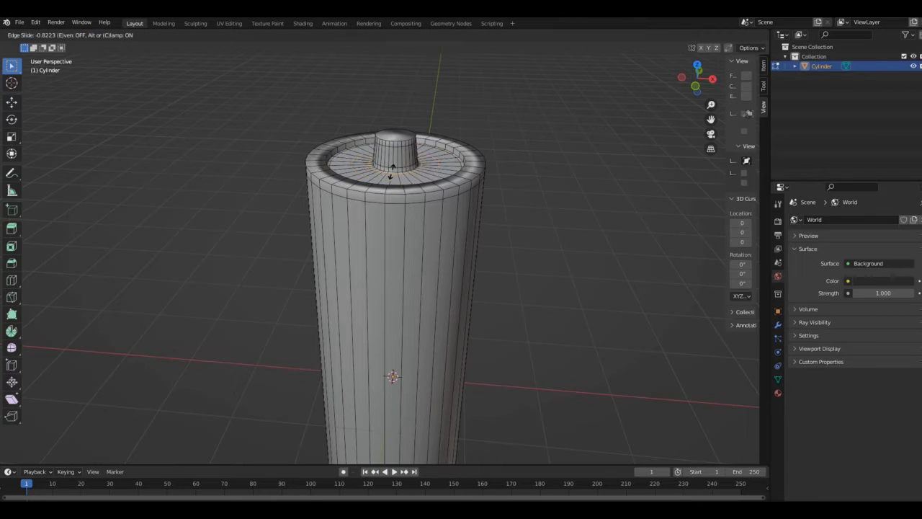
click(391, 171)
Add a supporting edge loop around the top rim surrounding the recess, and return to Object Mode
key(ctrl+r)
click(324, 153)
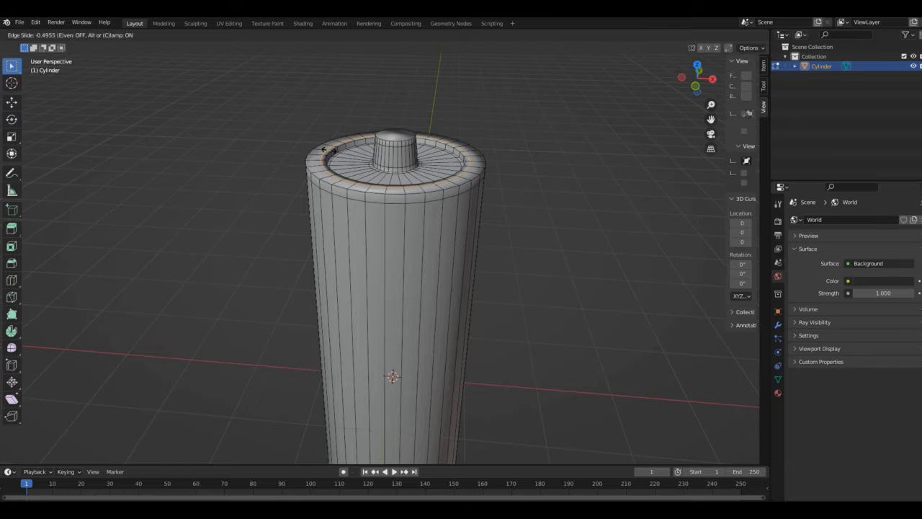
click(317, 162)
key(Tab)
drag(688, 79, 643, 122)
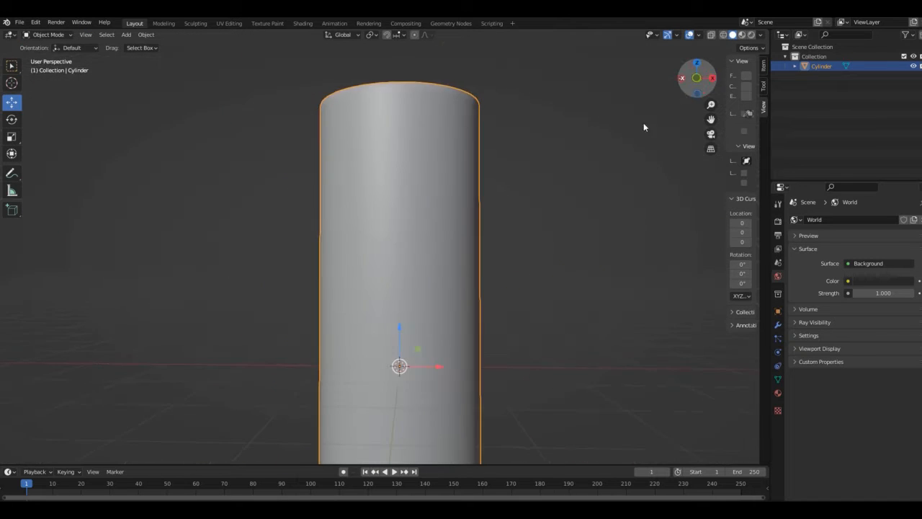
Add an edge loop around the upper half of the body and bevel it by about 0.046 m into a narrow band
click(697, 77)
drag(711, 105, 718, 77)
key(Tab)
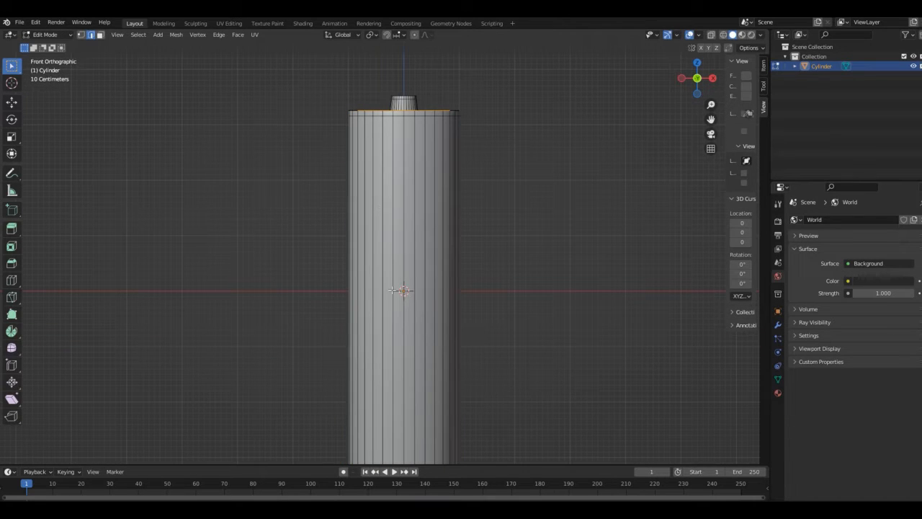
click(392, 290)
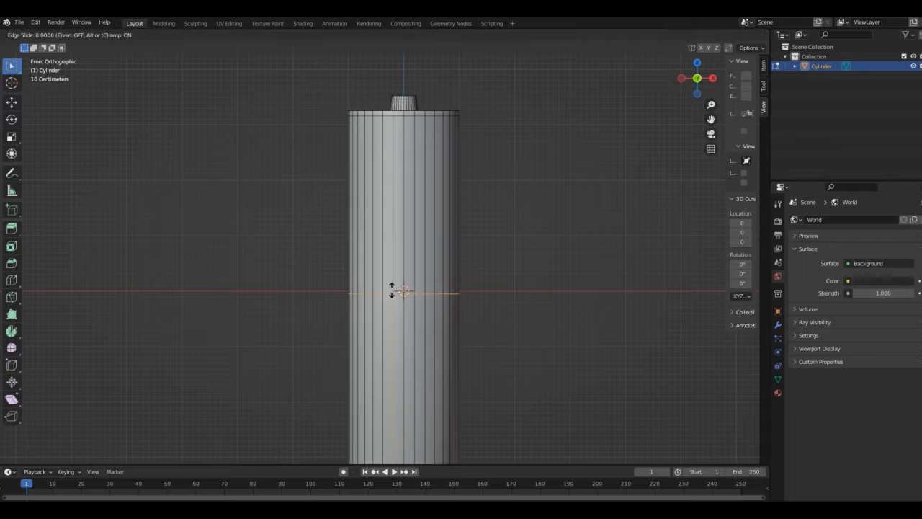
click(392, 212)
key(ctrl+b)
click(386, 209)
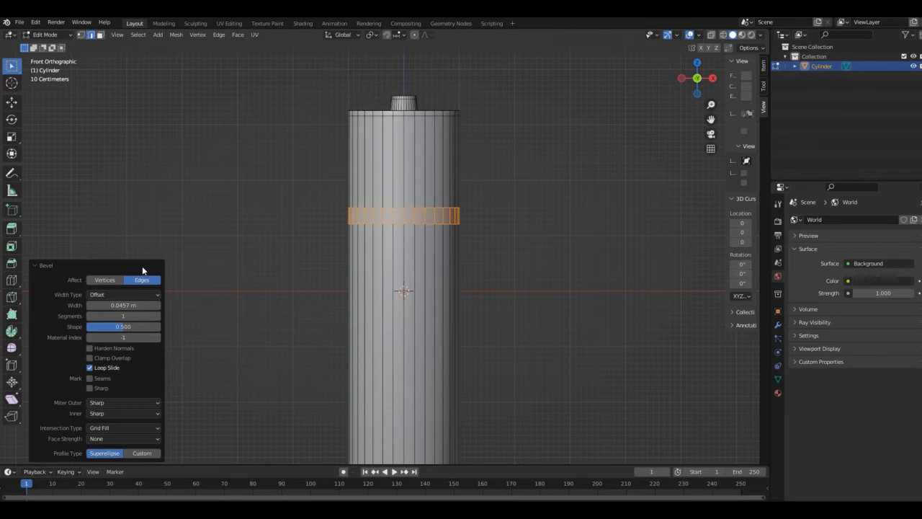
Move the beveled band up along Z on the body and deselect it
drag(710, 120, 516, 252)
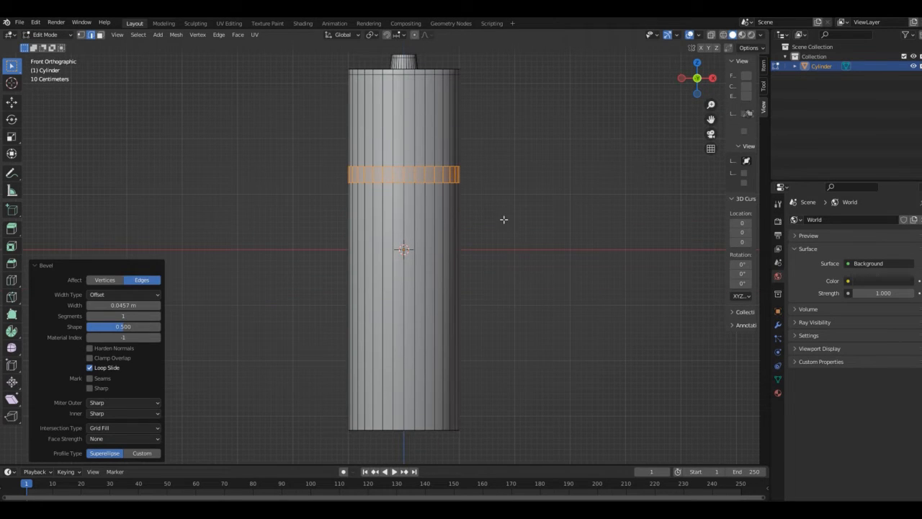
key(g)
key(z)
click(428, 216)
key(alt+a)
Add two closely spaced edge loops around the body below the upper band to form a second narrow band
key(ctrl+r)
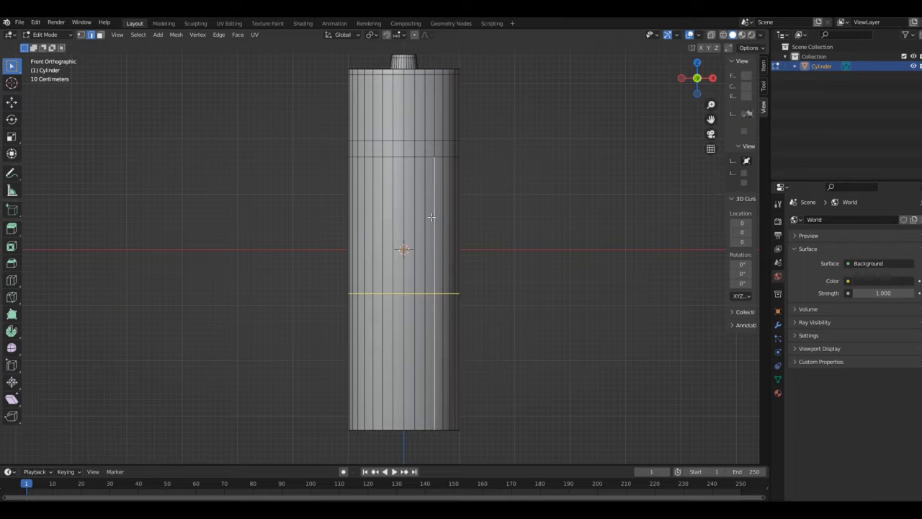
click(430, 216)
click(429, 128)
key(ctrl+r)
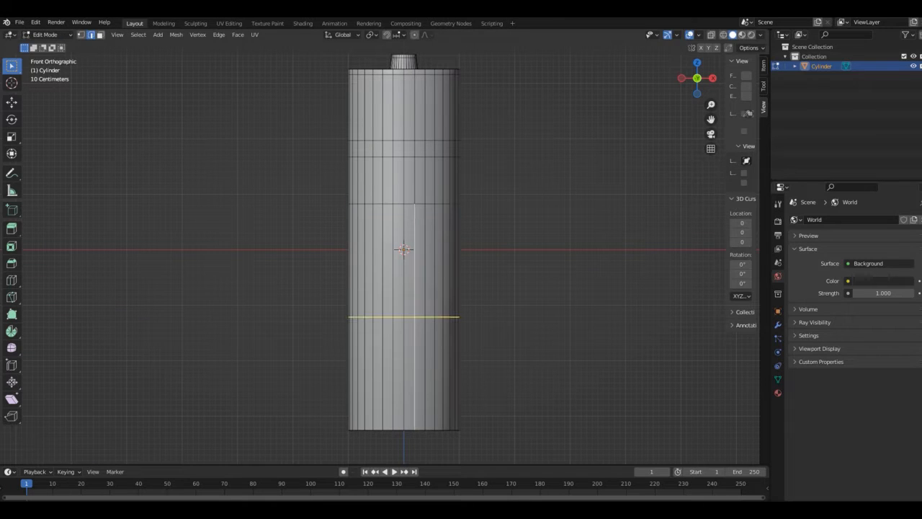
click(412, 216)
click(422, 118)
Merge the two front-center faces of the lower band into one with Dissolve Faces
drag(710, 105, 711, 148)
key(alt+a)
key(3)
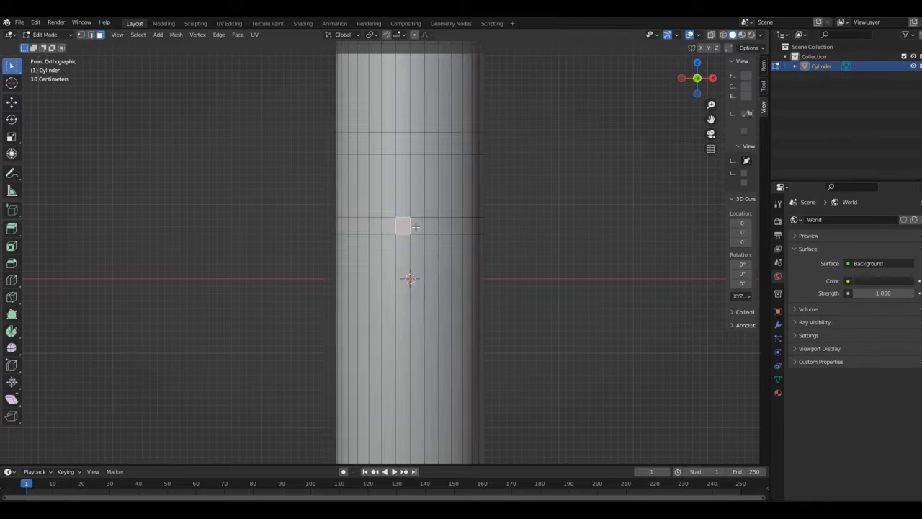
right_click(416, 227)
click(396, 226)
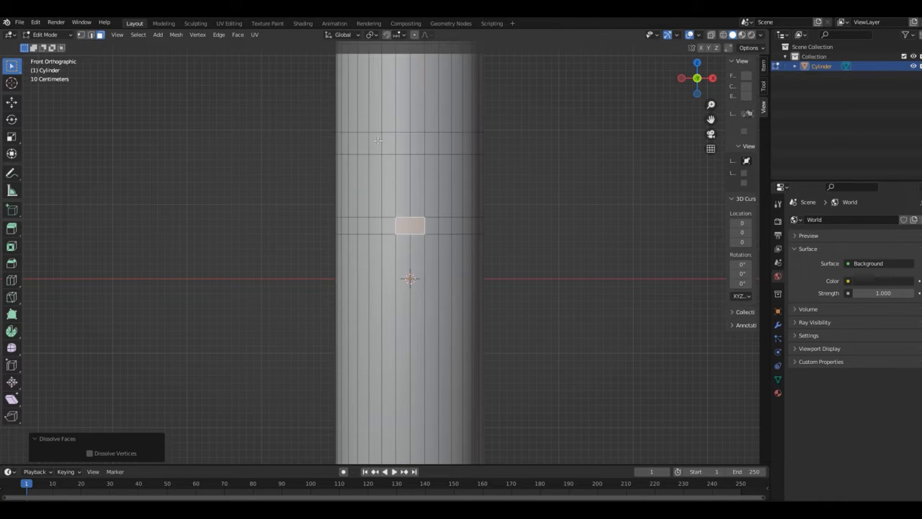
Dissolve a pair of adjacent faces on each side of the center in the upper band to form two eye faces
click(377, 141)
shift+click(389, 142)
right_click(393, 143)
click(379, 211)
click(432, 146)
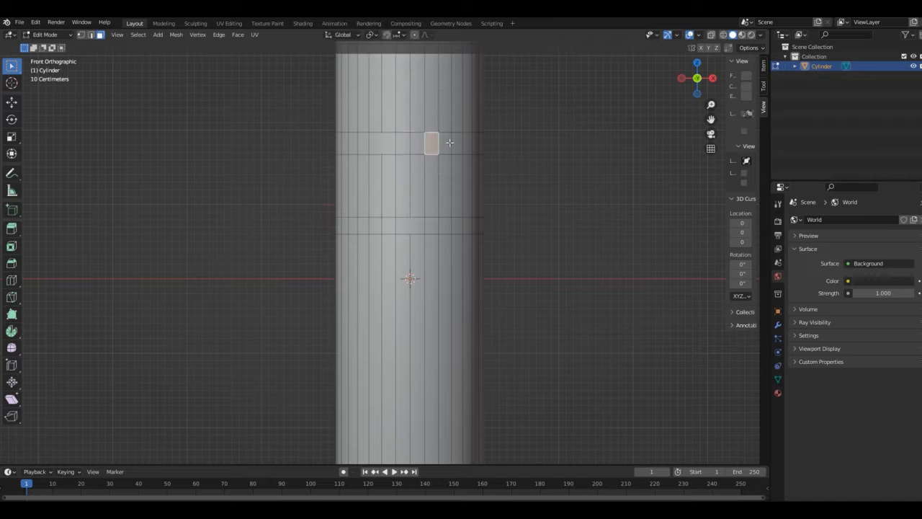
right_click(447, 143)
click(432, 202)
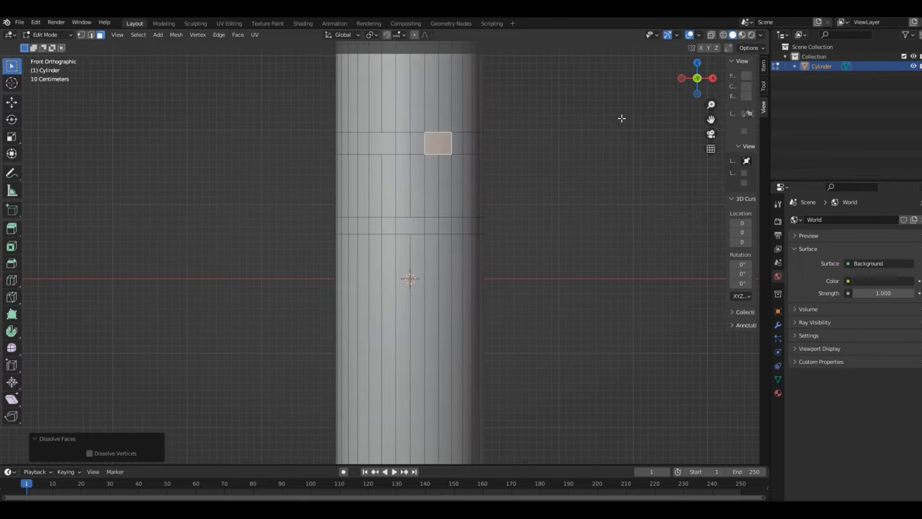
Extrude the merged center face of the lower band outward about 0.1 m as a nose
key(KP_7)
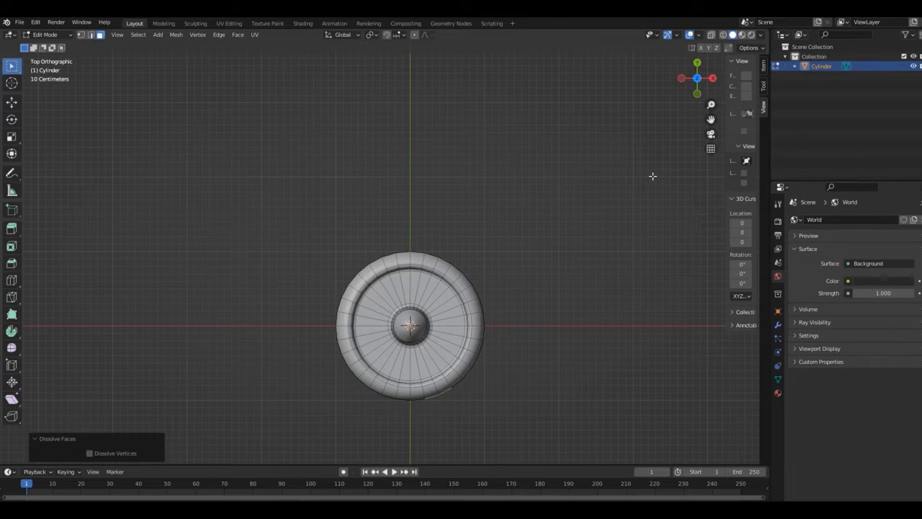
key(KP_1)
click(414, 229)
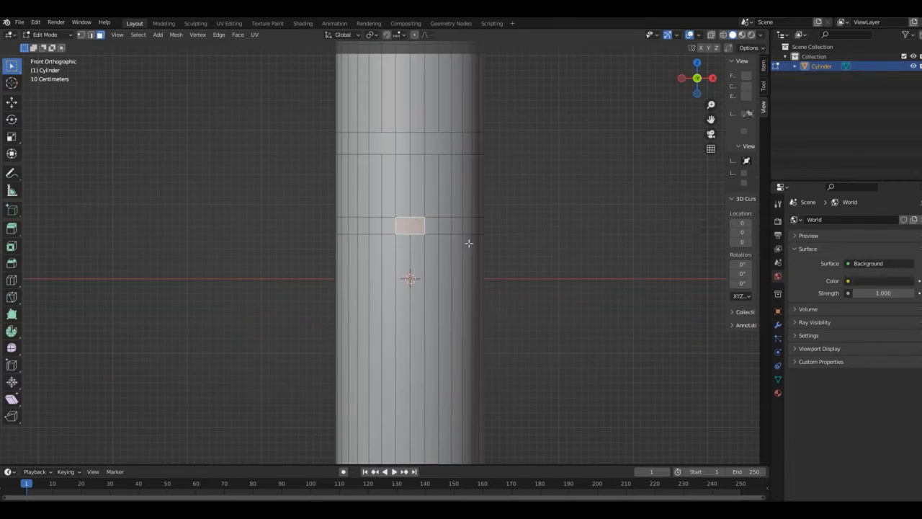
key(KP_7)
key(e)
click(525, 266)
key(KP_1)
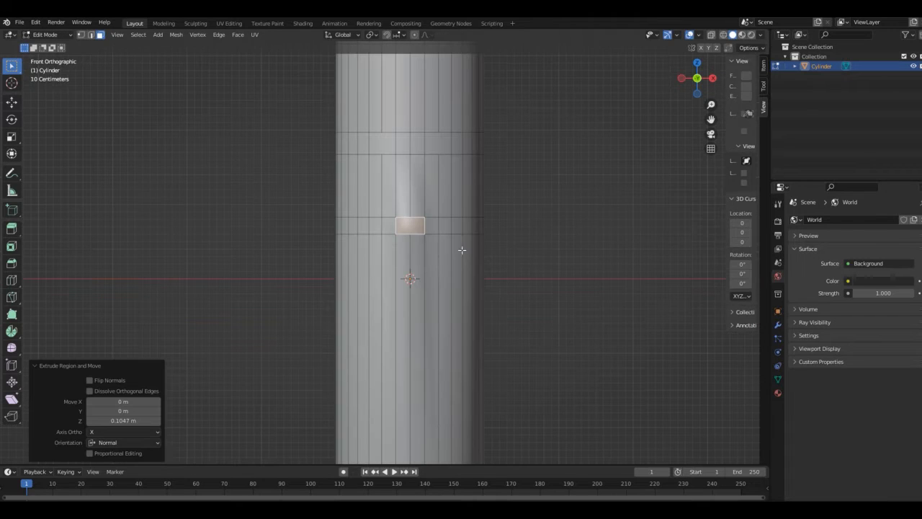
Try to round the nose face by subdividing it with 2 cuts and a smoothness of 1
right_click(426, 225)
click(380, 68)
click(157, 389)
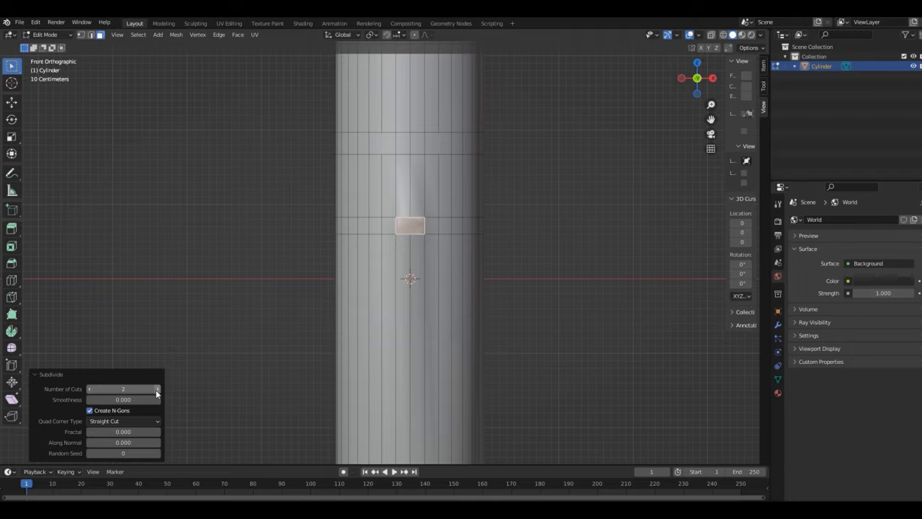
drag(117, 400, 144, 400)
scroll(374, 246, up, 4)
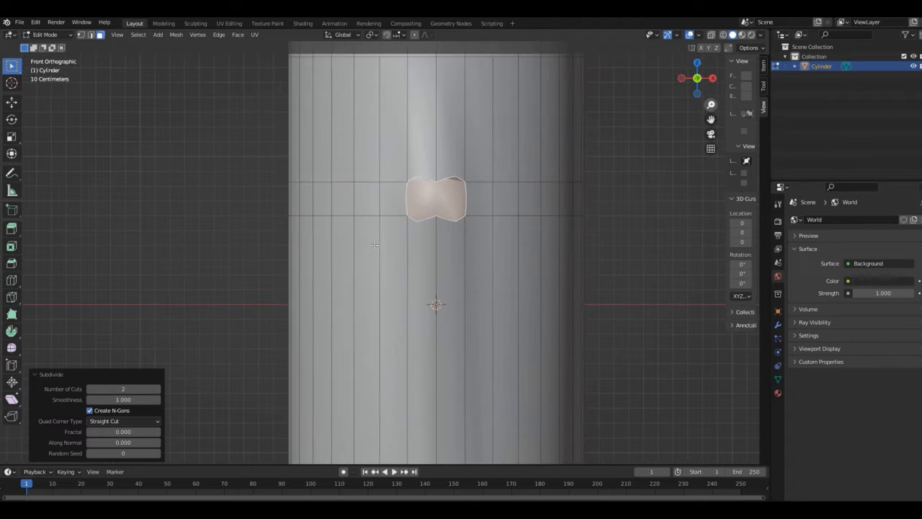
click(141, 389)
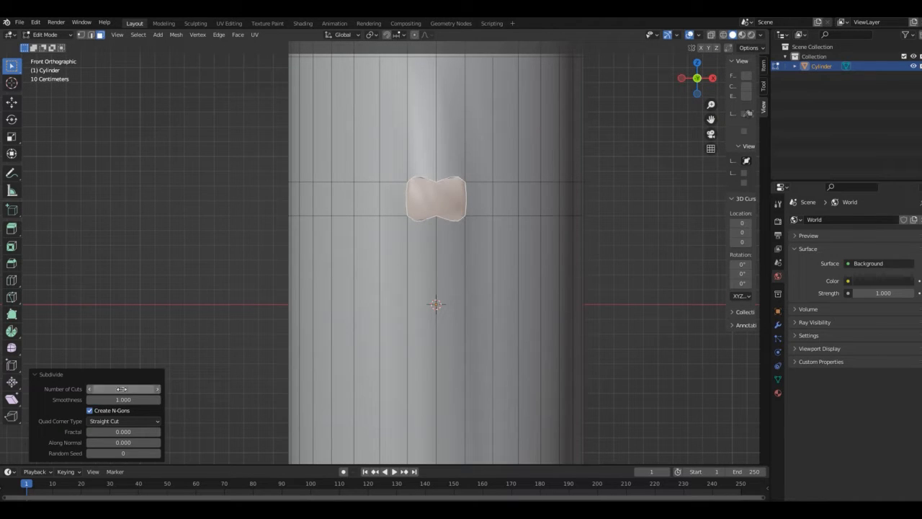
click(188, 262)
Check the subdivided nose in Object Mode, undo the subdivision and deselect the mesh
key(Tab)
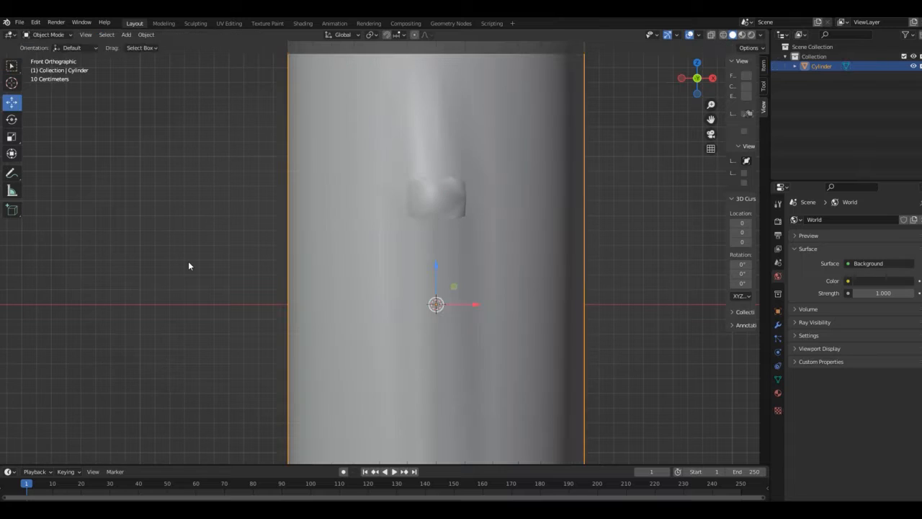
key(Tab)
key(ctrl+z)
key(ctrl+z)
key(ctrl+z)
key(ctrl+z)
click(188, 261)
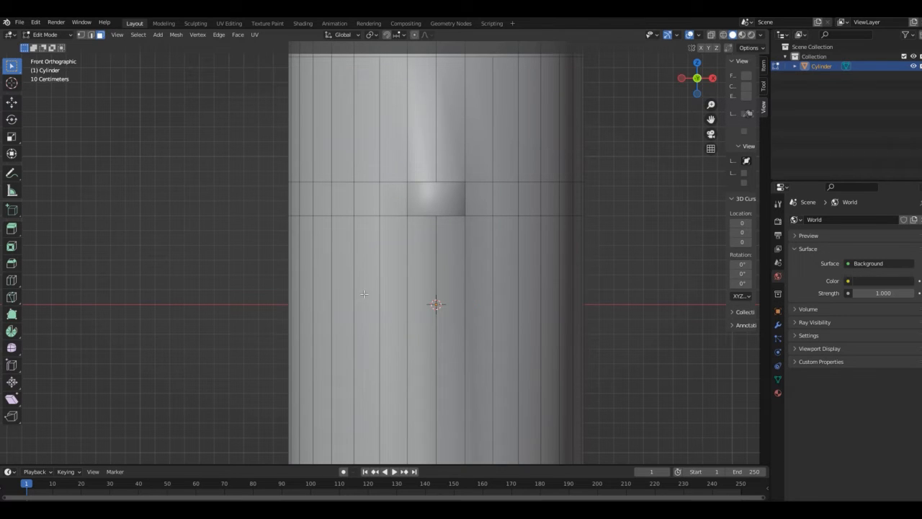
Add an edge loop around the body just below the nose band, with a slide factor of about -0.94
key(ctrl+r)
click(379, 346)
click(367, 87)
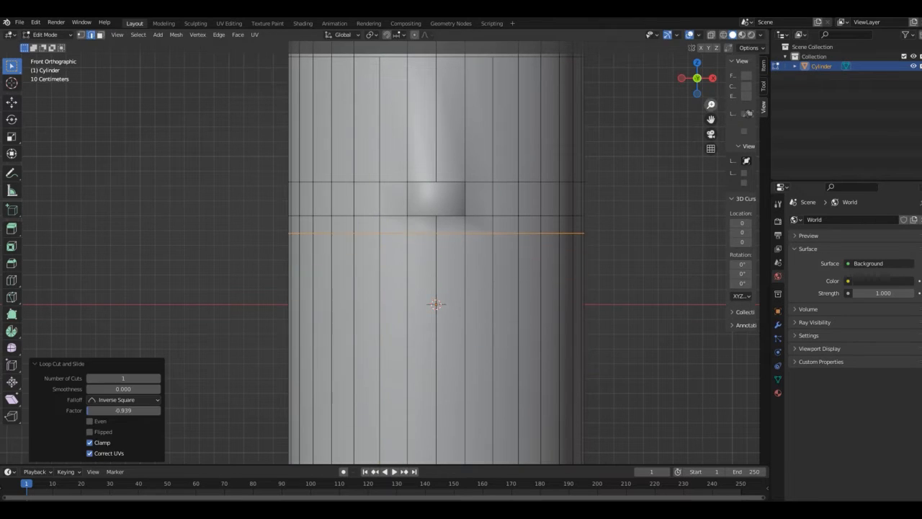
Extrude the left eye face of the upper band outward from the body
scroll(378, 149, down, 4)
key(3)
key(KP_7)
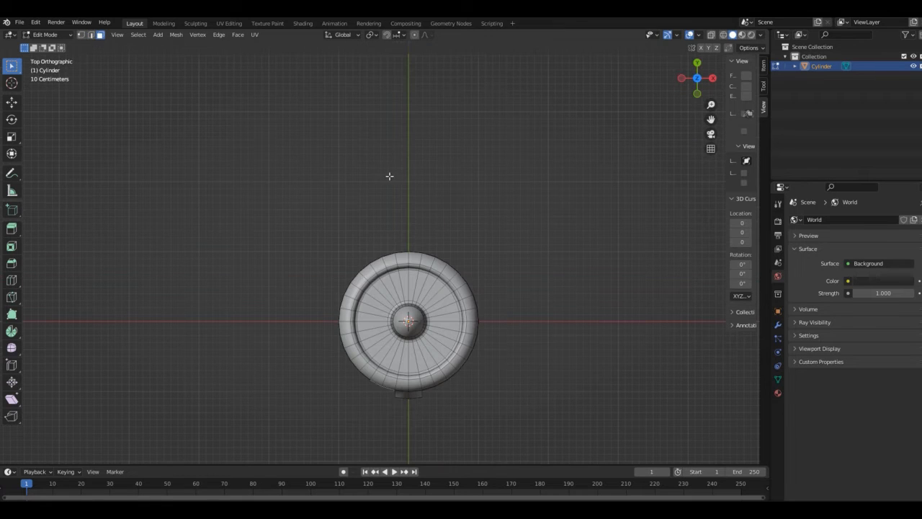
key(e)
click(384, 182)
key(KP_1)
Extrude the right eye face of the upper band outward about 0.1 m
click(434, 149)
key(KP_7)
key(e)
click(448, 173)
key(KP_1)
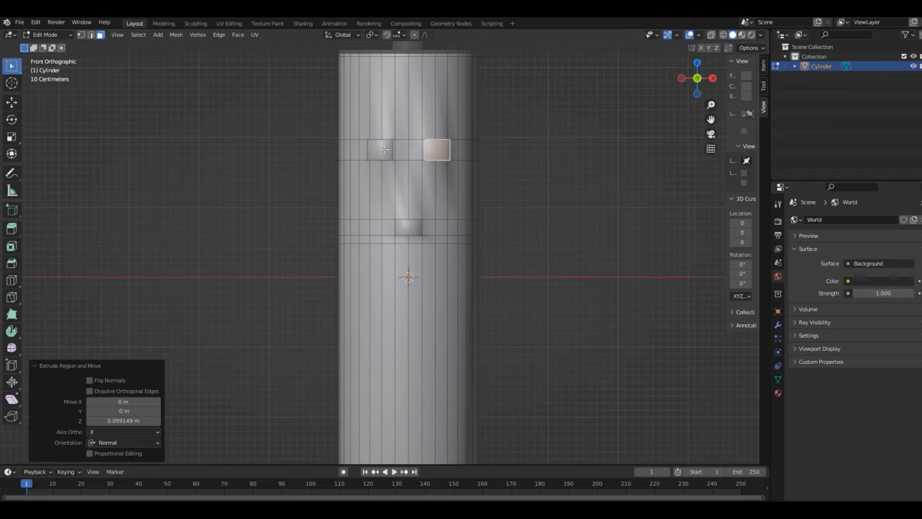
Add edge loops around the body just above the eye band, at a slide factor of about 0.81, and just below it, and leave Edit Mode
key(ctrl+r)
click(372, 98)
click(373, 132)
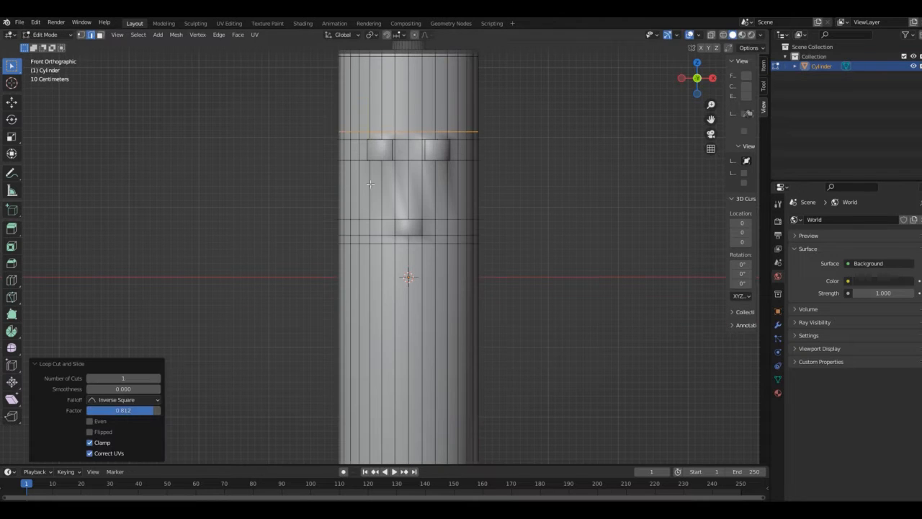
key(ctrl+r)
click(369, 189)
click(368, 168)
key(Tab)
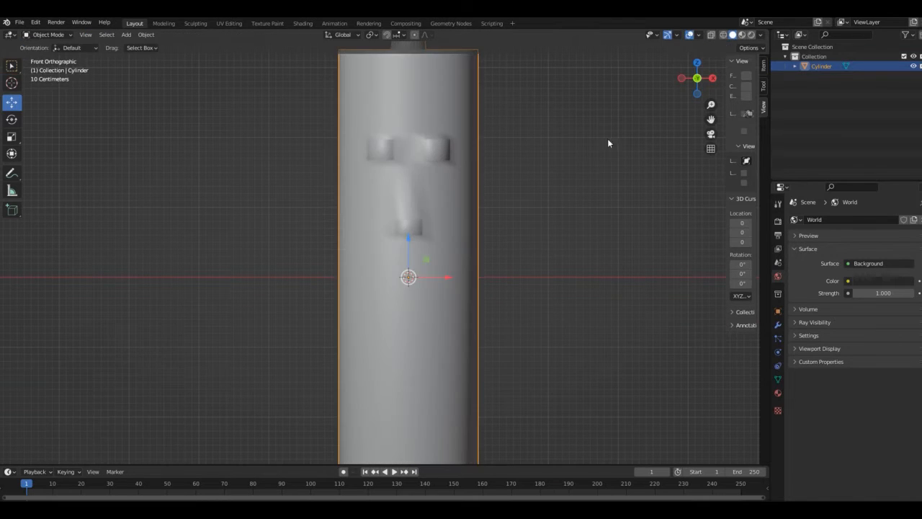
middle_drag(608, 142, 590, 151)
middle_drag(418, 144, 508, 136)
key(Tab)
click(421, 200)
right_click(421, 200)
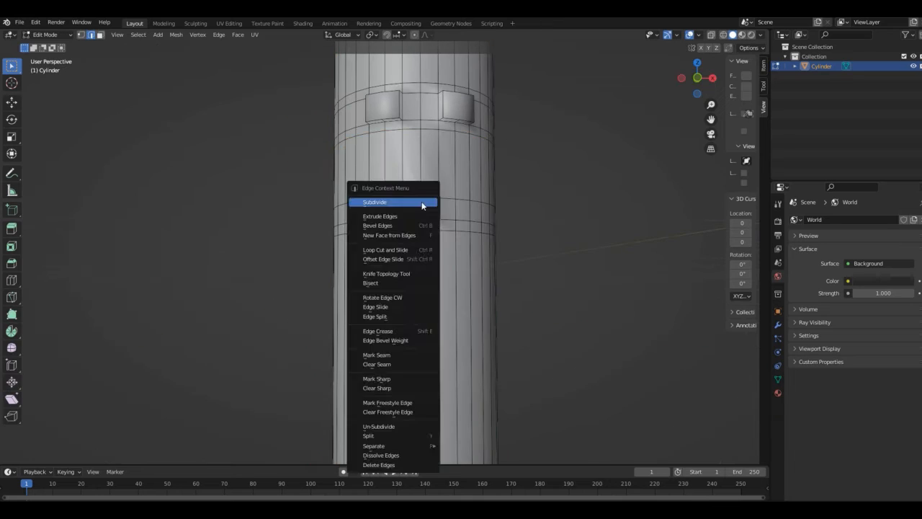
click(103, 37)
click(422, 213)
right_click(422, 212)
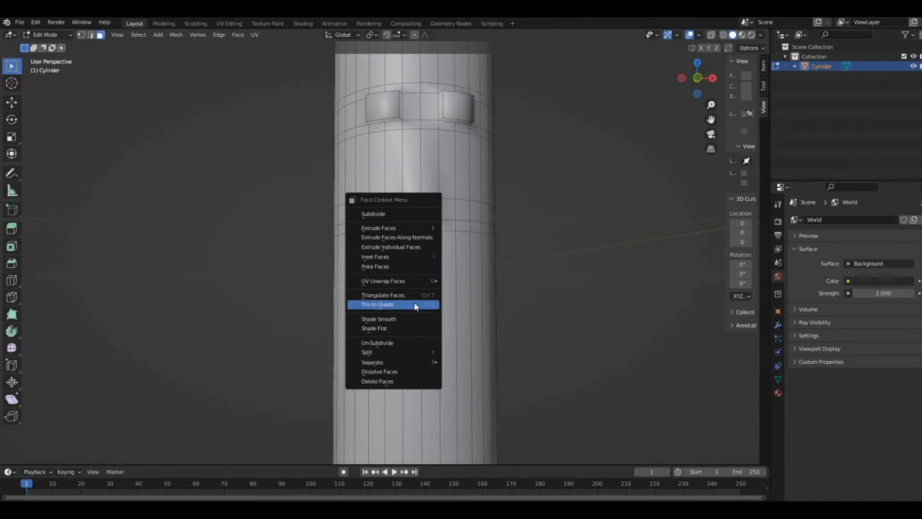
Try subdividing the front face of the left eye and undo the subdivision
drag(697, 78, 714, 79)
click(417, 108)
right_click(416, 107)
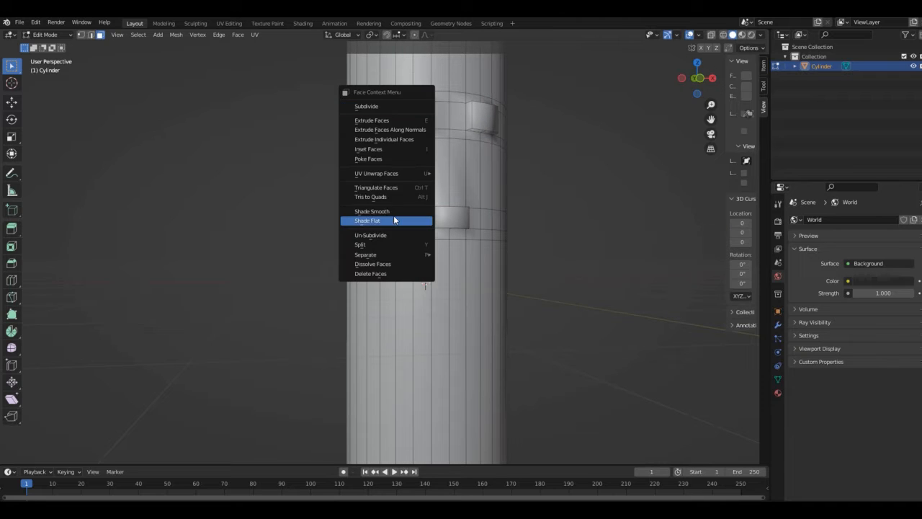
click(386, 106)
key(ctrl+z)
Give the battery a new material with a pink base color and a metallic value of about 0.8
click(698, 77)
scroll(584, 162, down, 2)
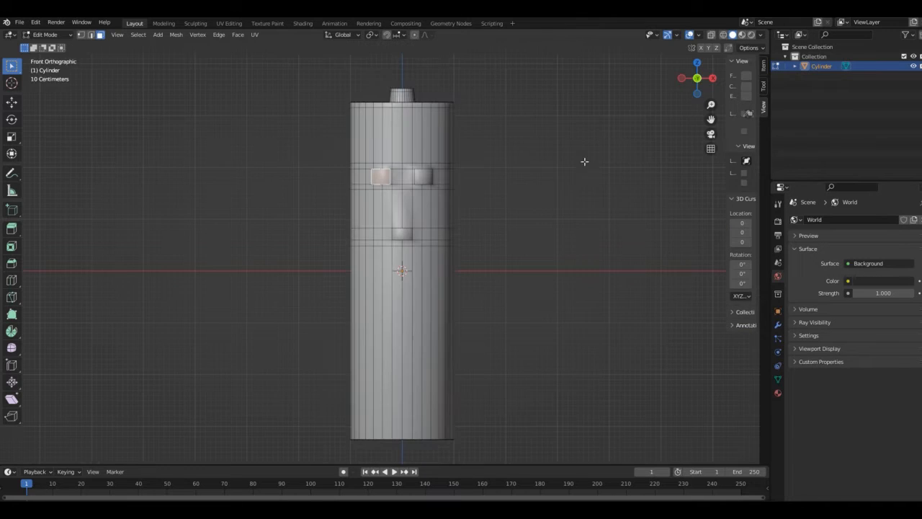
drag(711, 119, 608, 111)
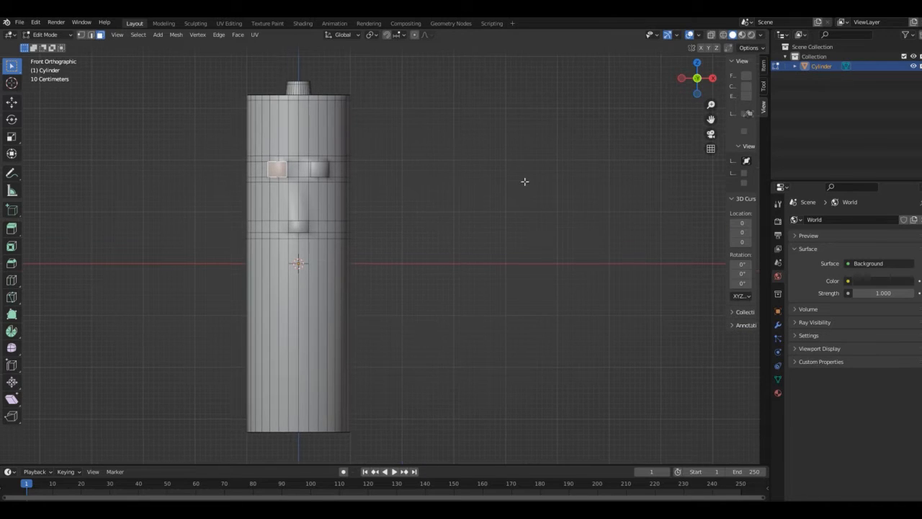
click(777, 393)
click(806, 269)
click(883, 360)
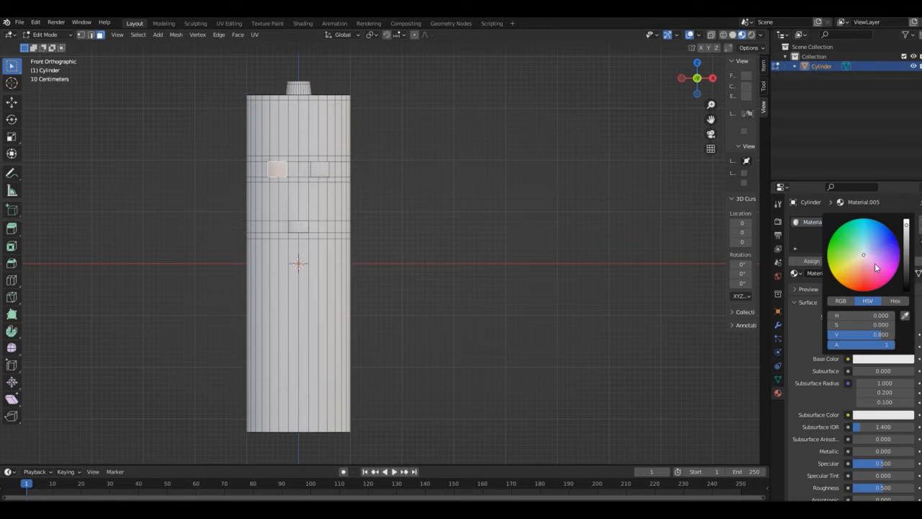
click(875, 268)
drag(859, 451, 902, 451)
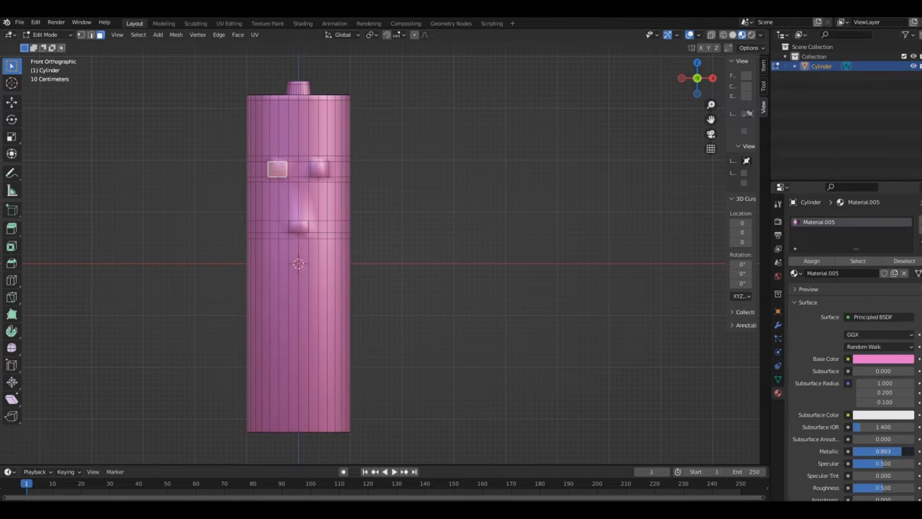
Create a second material with the default white base color and assign it to both eye faces
scroll(850, 360, down, 6)
scroll(843, 216, up, 9)
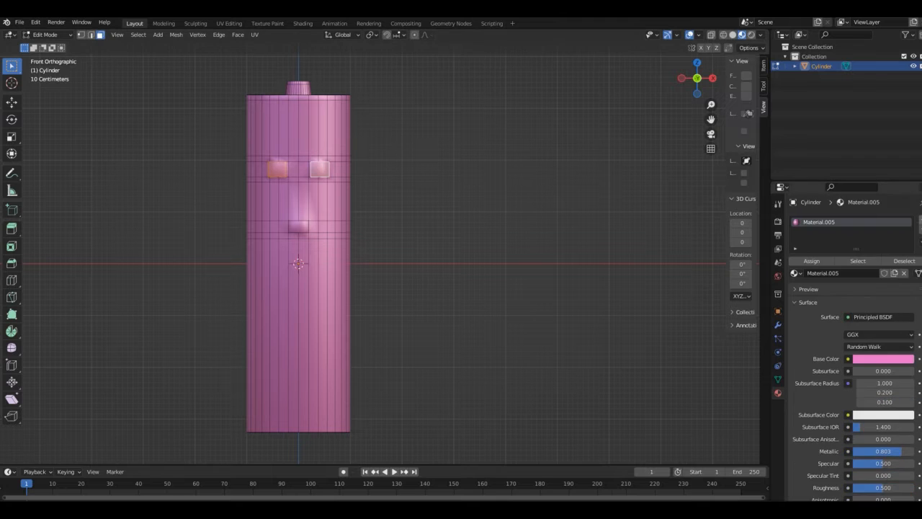
click(919, 220)
click(816, 277)
click(833, 289)
scroll(868, 378, down, 3)
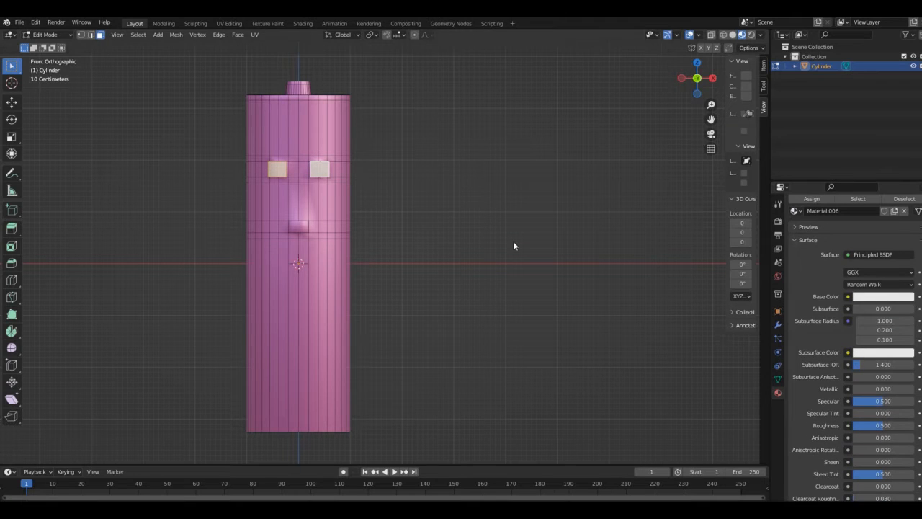
Inset both eye faces individually by about 0.025 m and assign a new black material to the inner faces
key(i)
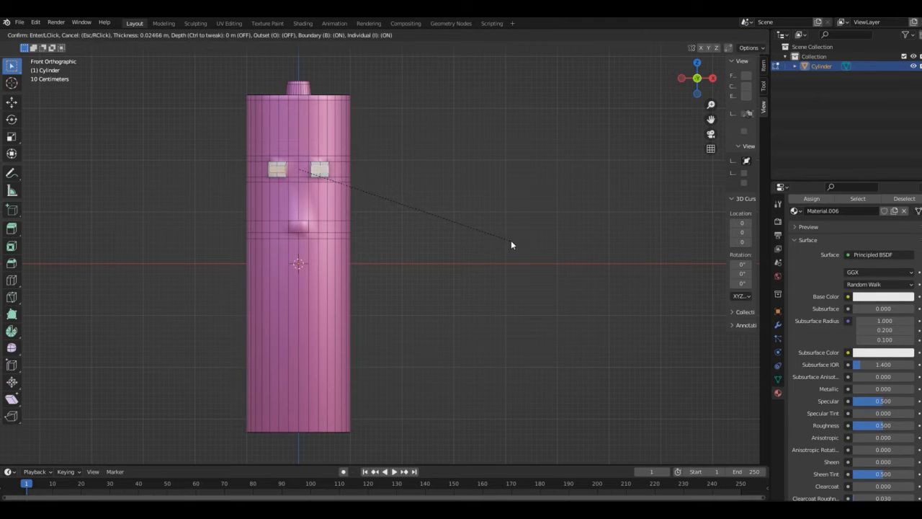
click(511, 245)
scroll(834, 242, up, 5)
click(919, 220)
click(833, 288)
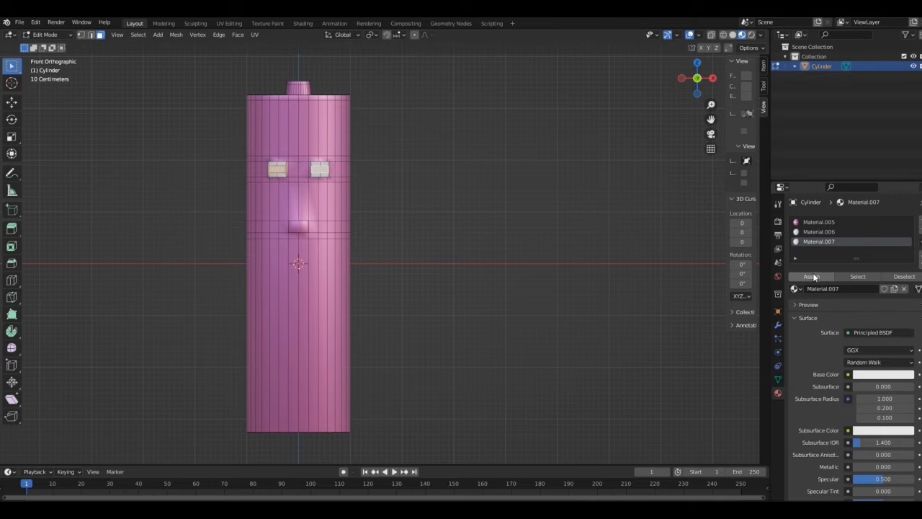
click(866, 376)
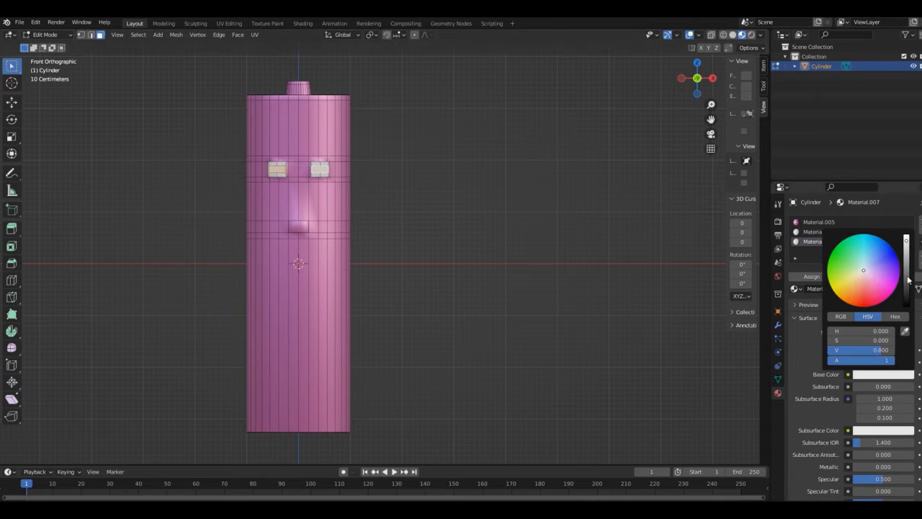
drag(908, 280, 908, 307)
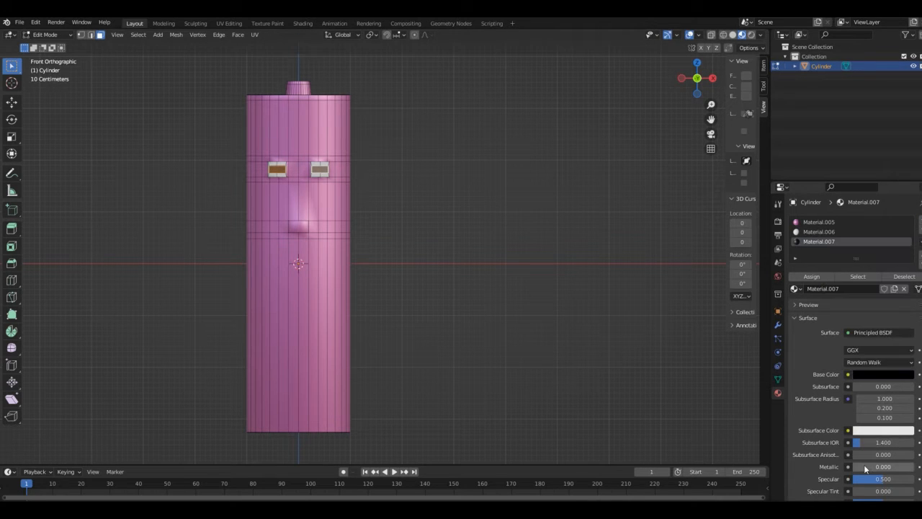
Assign the white eye material to the nose face and check the character in Object Mode
click(299, 226)
click(838, 231)
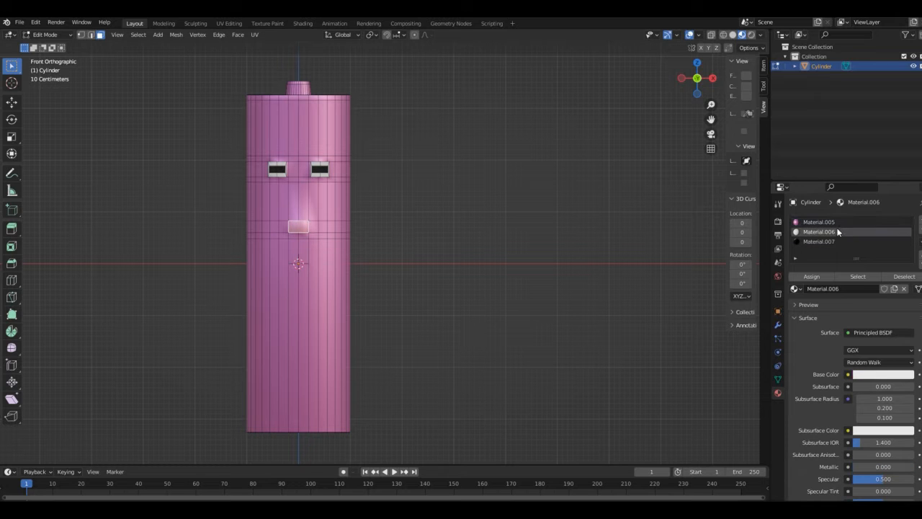
click(811, 276)
key(Tab)
drag(695, 78, 604, 160)
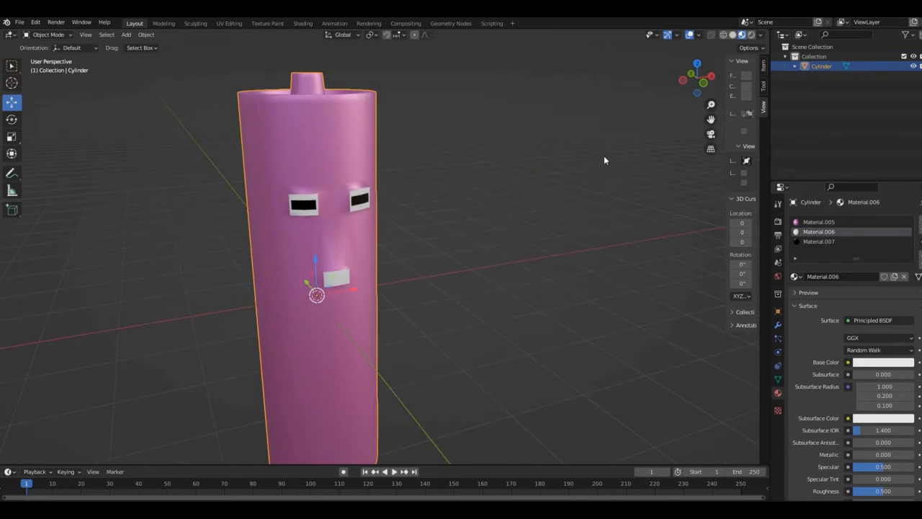
Raise the battery about 3.26 m along Z so its base rests on the ground line
key(KP_1)
scroll(305, 247, down, 2)
key(g)
key(z)
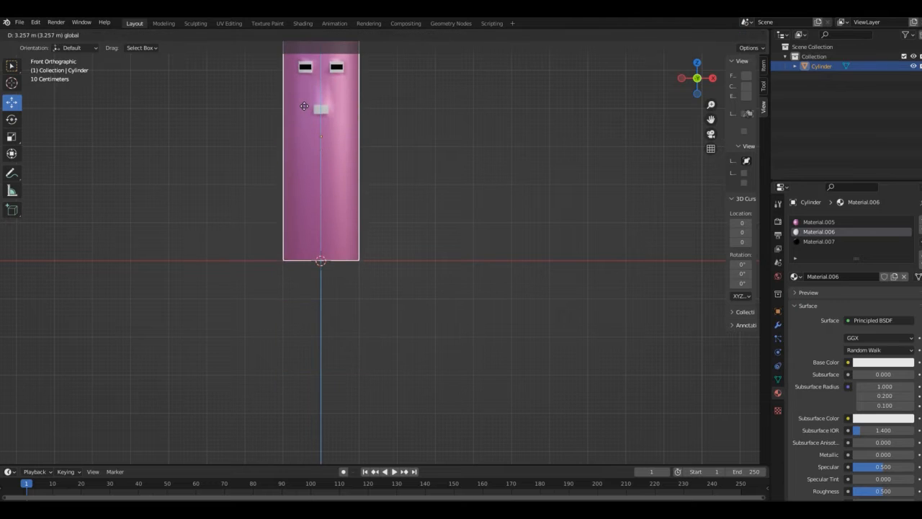
click(304, 106)
shift+middle_drag(345, 107, 387, 235)
Add a plane under the battery and scale it up about 13.2 times as a floor
key(shift+a)
mouse_move(517, 165)
click(551, 165)
key(s)
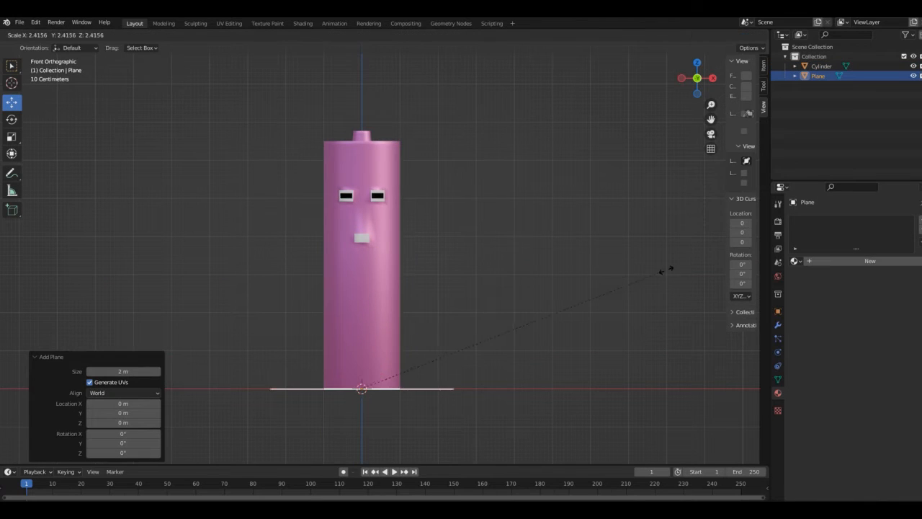
click(461, 104)
drag(693, 77, 688, 89)
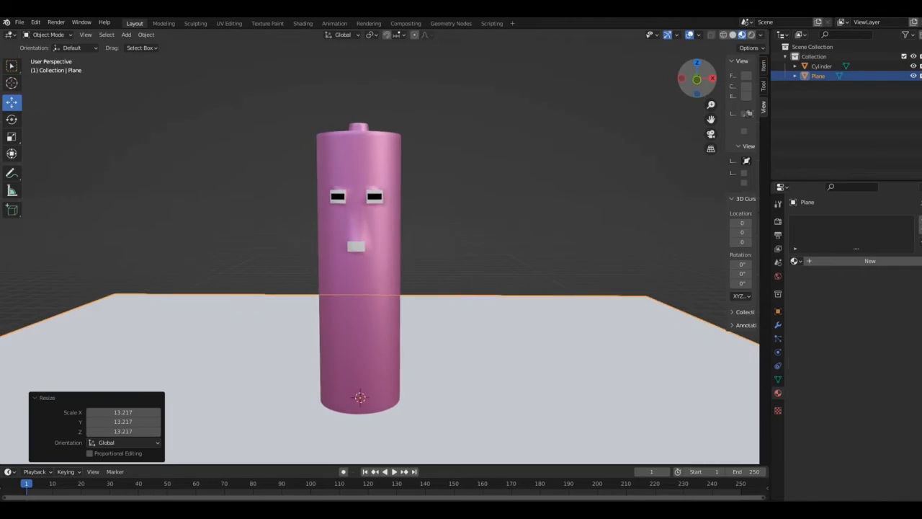
Preview the scene in rendered shading and add a sun light with a strength of 2
click(752, 35)
key(shift+a)
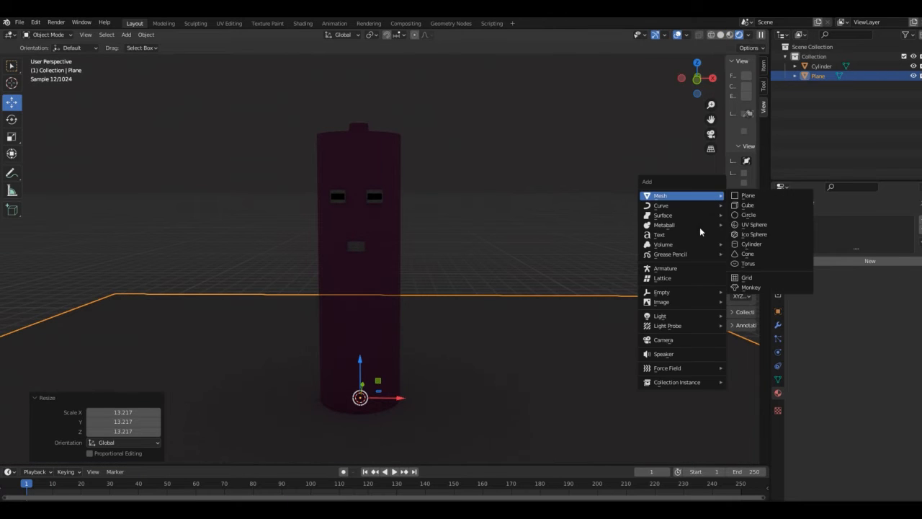
mouse_move(695, 316)
click(756, 326)
text(2)
key(Return)
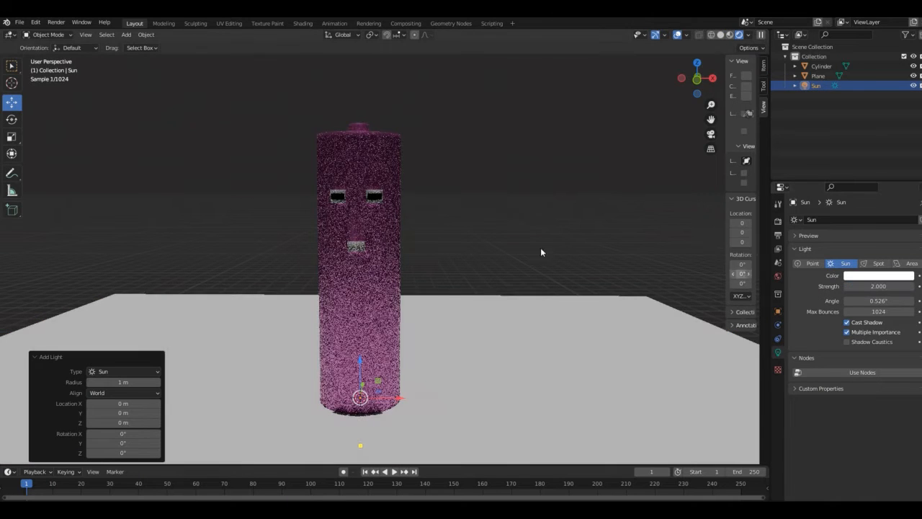
Raise the sun about 5.28 m along Z and tilt it so it lights the battery's face diagonally
key(g)
key(z)
click(373, 229)
key(KP_3)
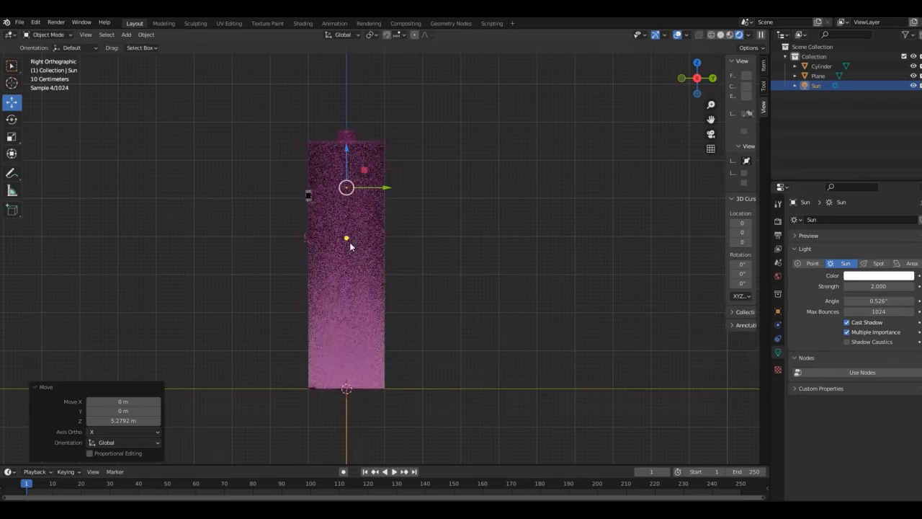
click(357, 244)
click(842, 85)
key(KP_1)
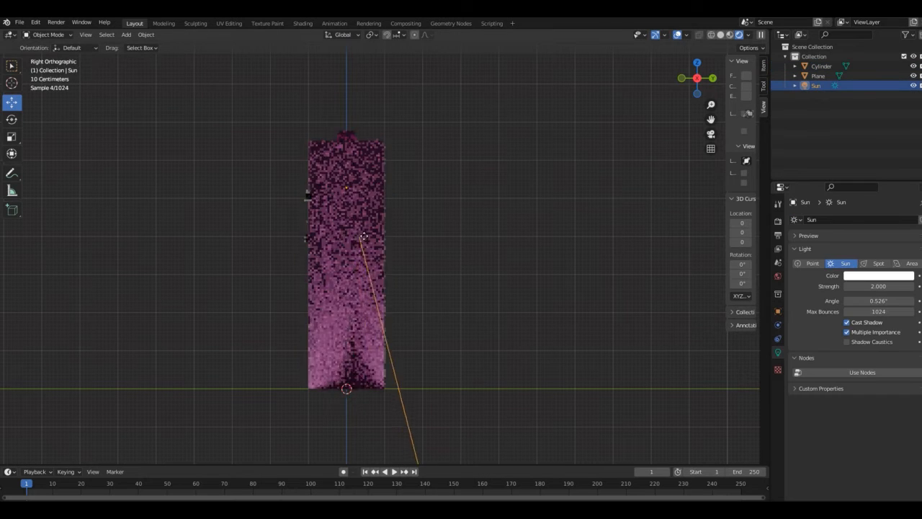
middle_drag(366, 235, 579, 157)
Add a camera and align it to the current view of the battery
key(shift+a)
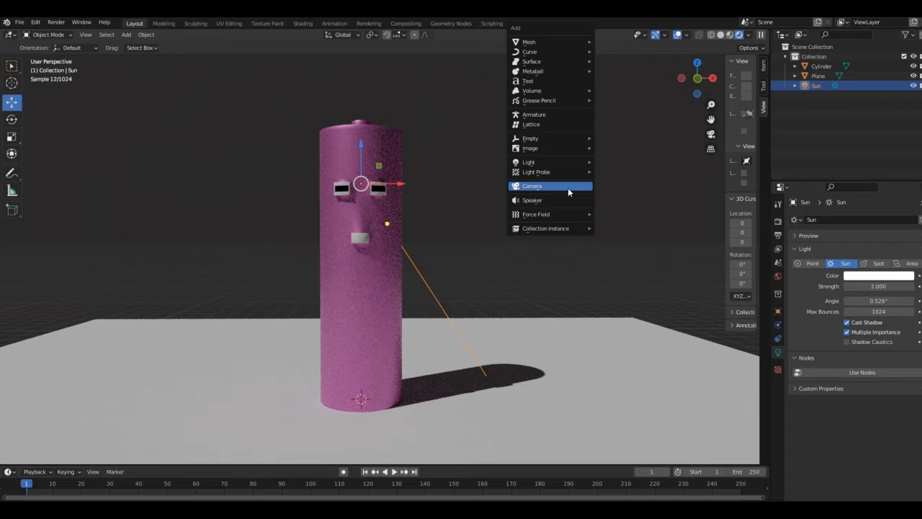
click(567, 187)
key(ctrl+alt+KP_0)
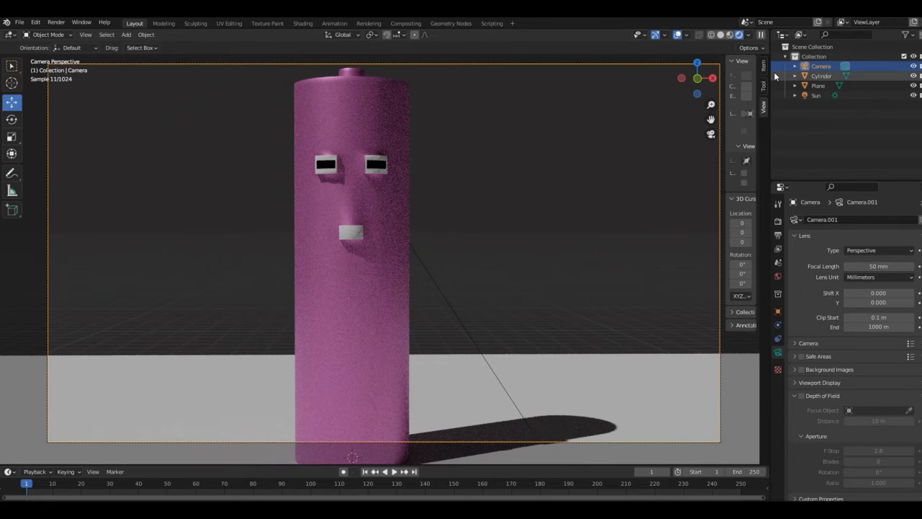
Reframe the shot around the whole battery with the camera locked to the view, and release the lock
drag(724, 108, 679, 145)
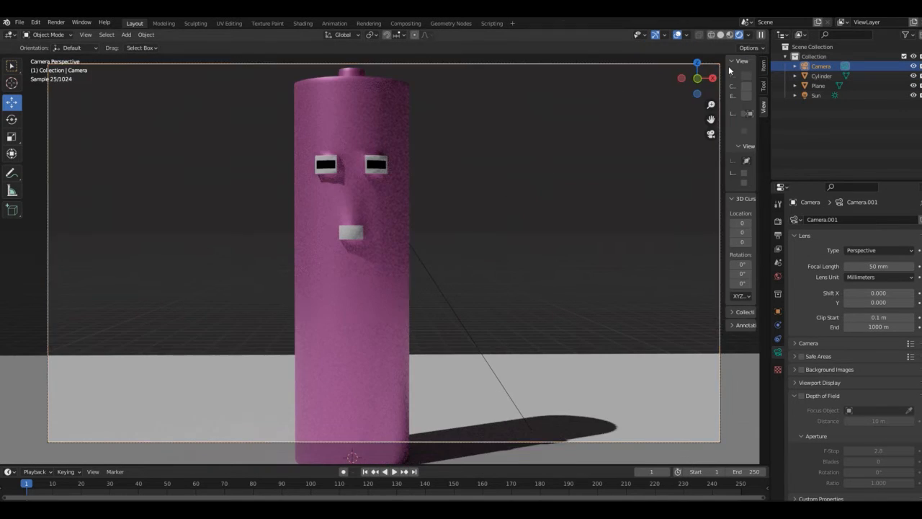
click(708, 182)
drag(649, 105, 652, 137)
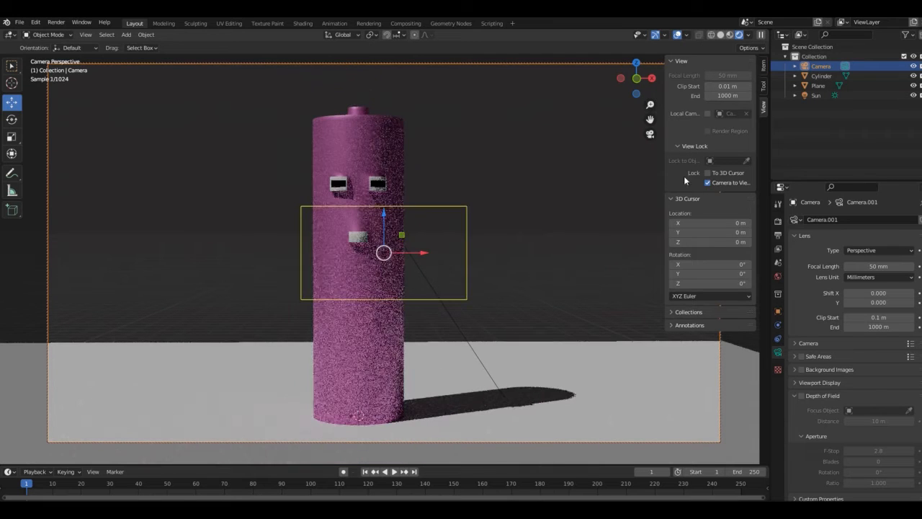
click(707, 183)
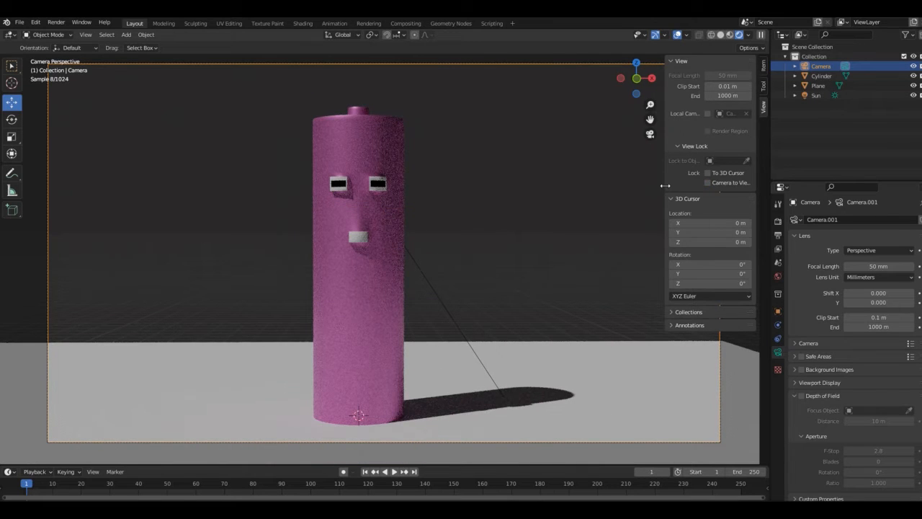
drag(665, 186, 747, 187)
Duplicate the battery and move the copy about 2.6 m along X beside the original
key(KP_1)
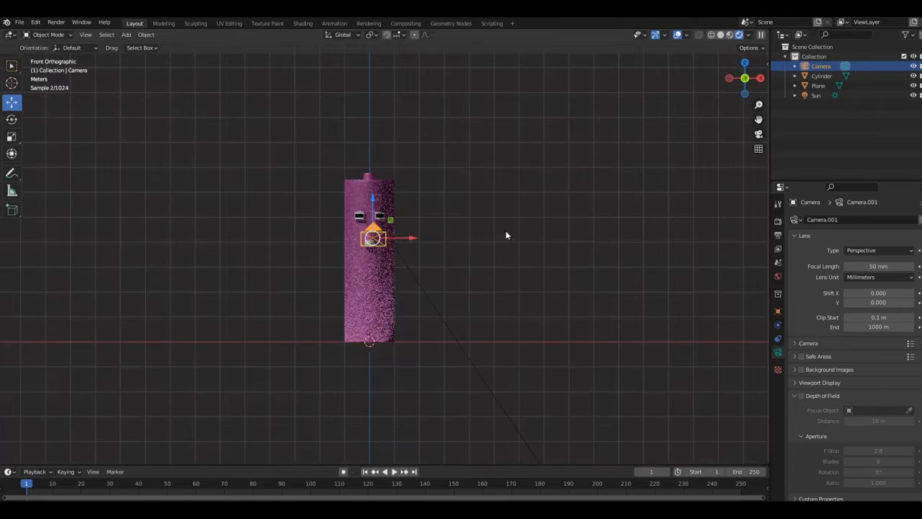
click(368, 268)
right_click(367, 276)
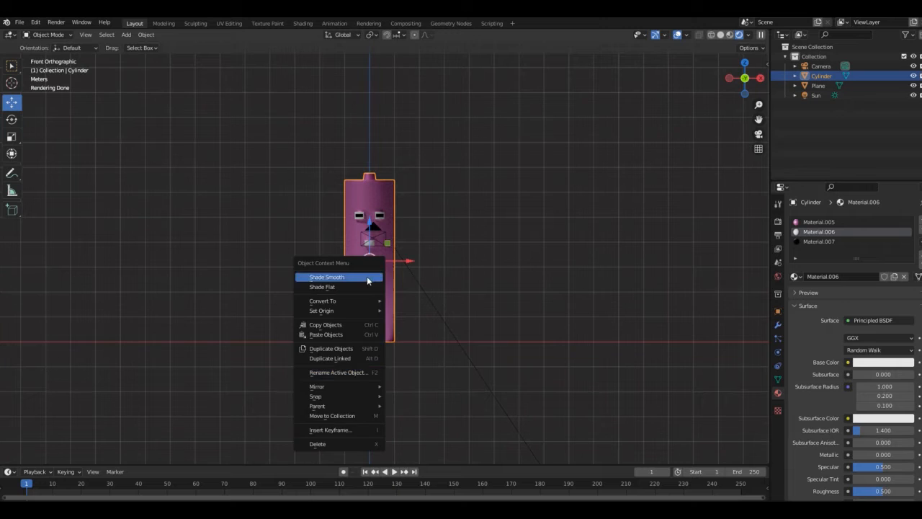
click(344, 349)
click(344, 349)
drag(418, 260, 483, 255)
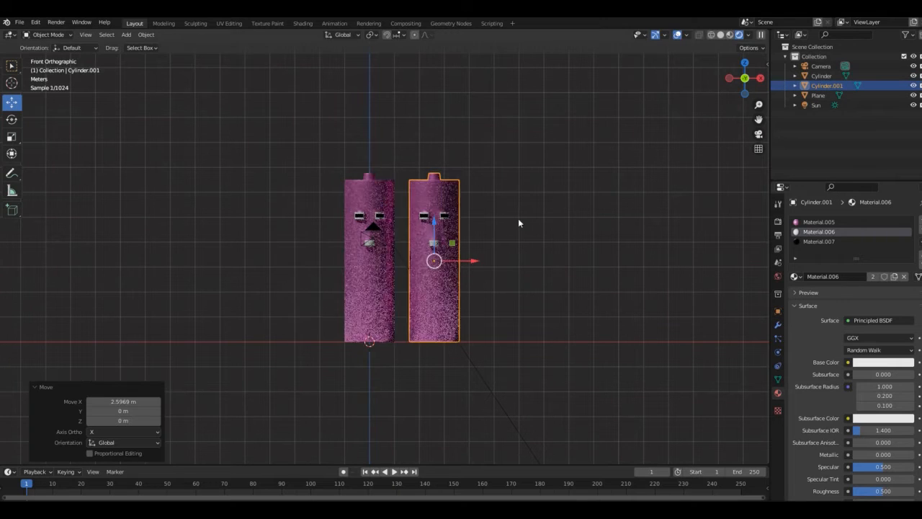
Shorten the duplicate battery along Z to a bit over half its height and lower it about 1.35 m onto the floor
key(s)
key(z)
click(485, 246)
drag(436, 227, 435, 261)
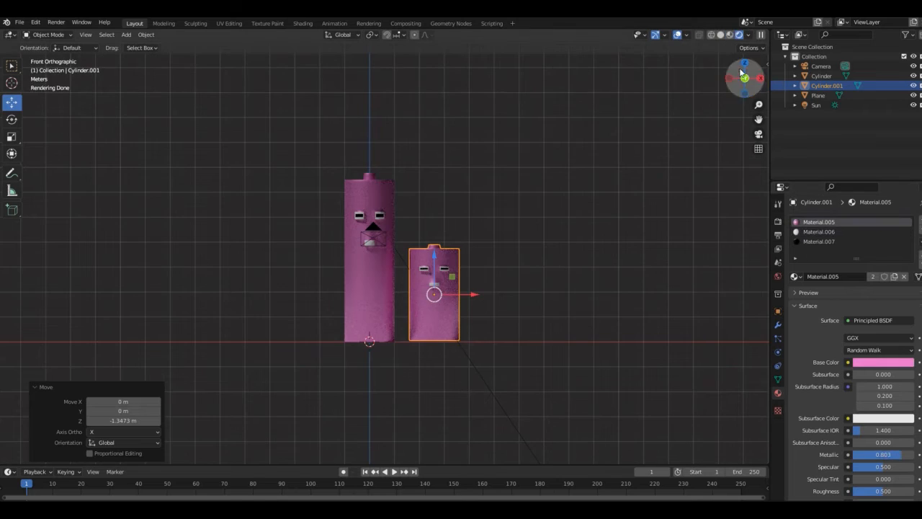
Show material colours in the viewport and select the short battery's whole mesh for editing, with X-ray enabled
click(729, 35)
click(884, 361)
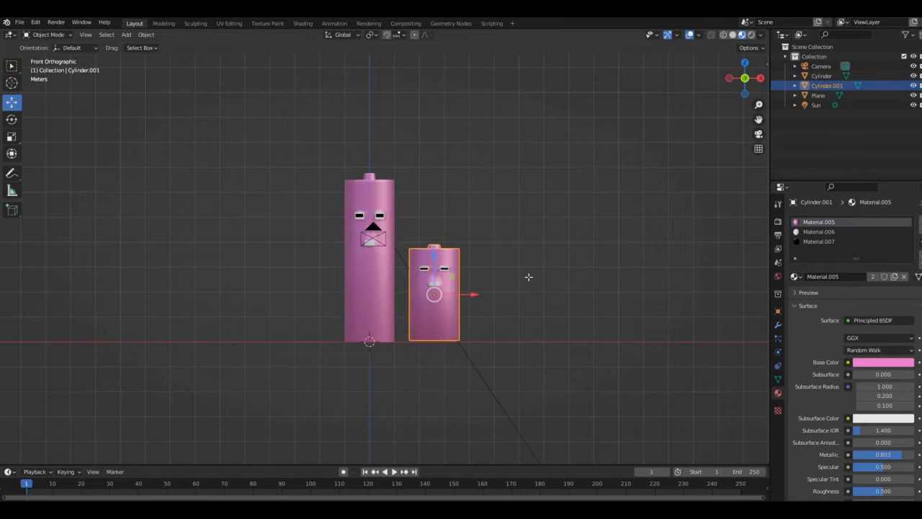
key(Tab)
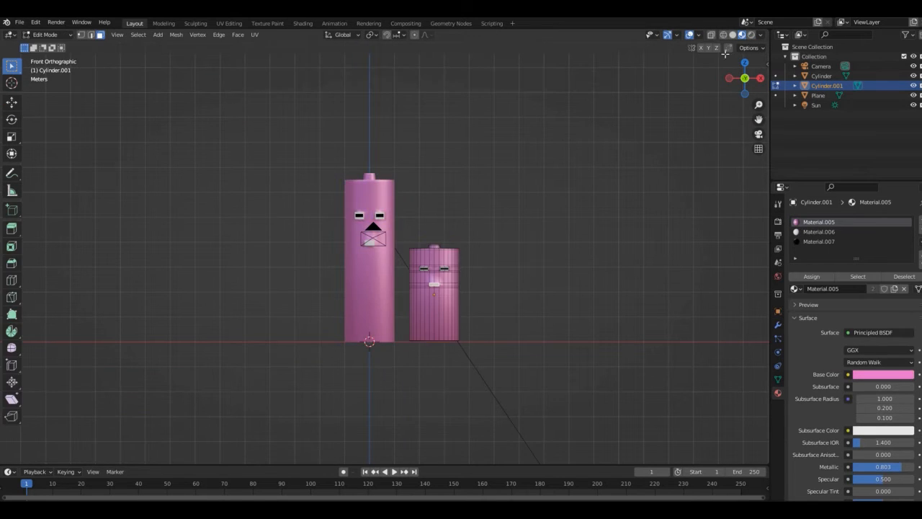
click(711, 35)
drag(404, 234, 481, 333)
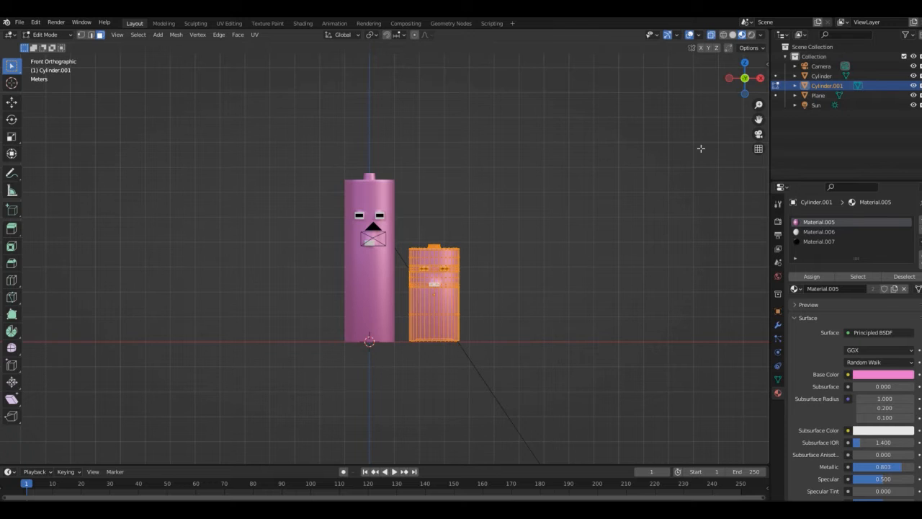
drag(758, 105, 762, 126)
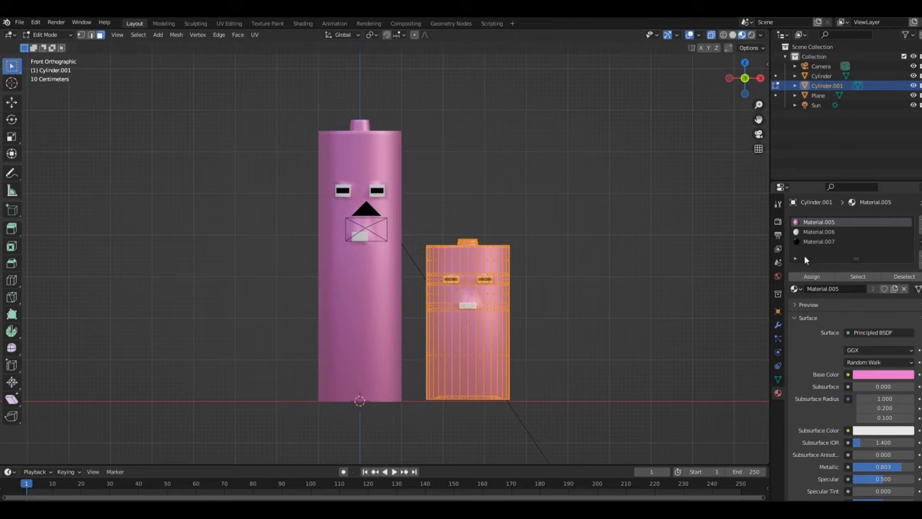
Try to change the base color of the pink body material shared by both batteries
click(867, 375)
click(868, 271)
key(ctrl+z)
key(ctrl+z)
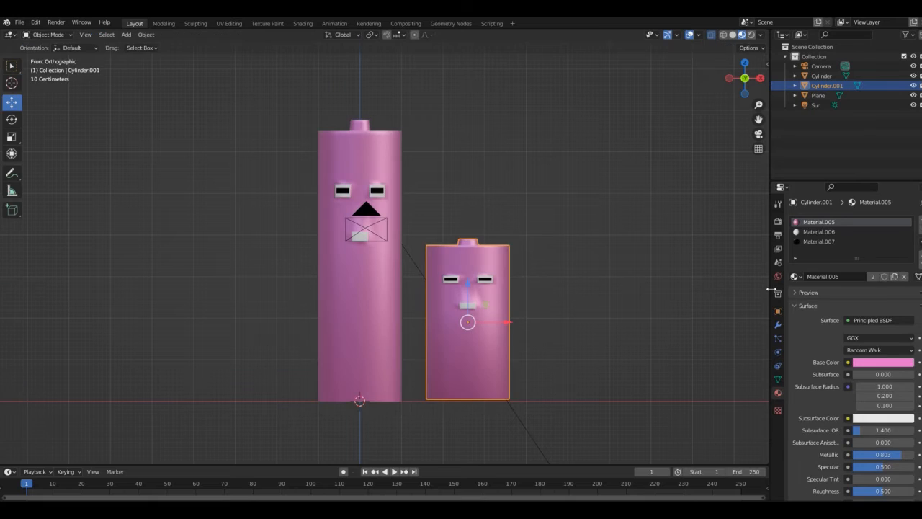
Create a new material for the short battery, assign it to the whole mesh, and set it to metallic 0.780 with an orange base color
key(Tab)
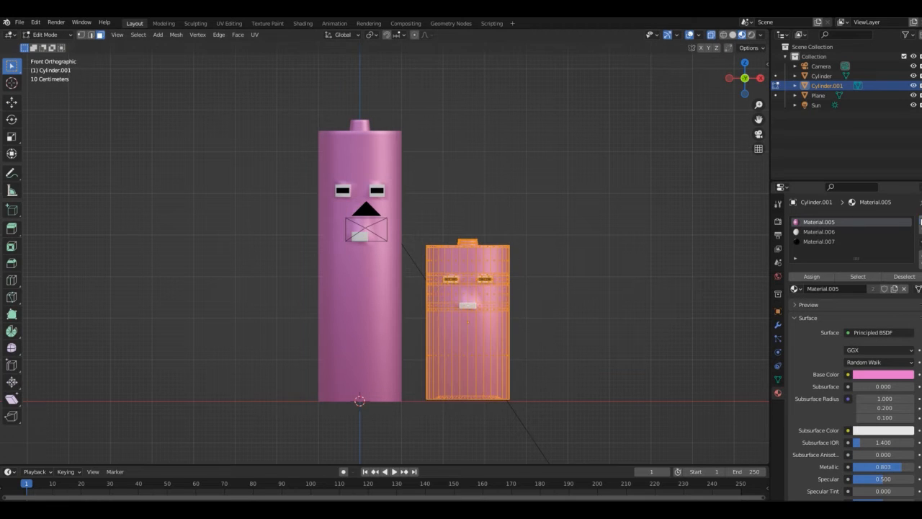
click(918, 221)
click(821, 288)
click(812, 276)
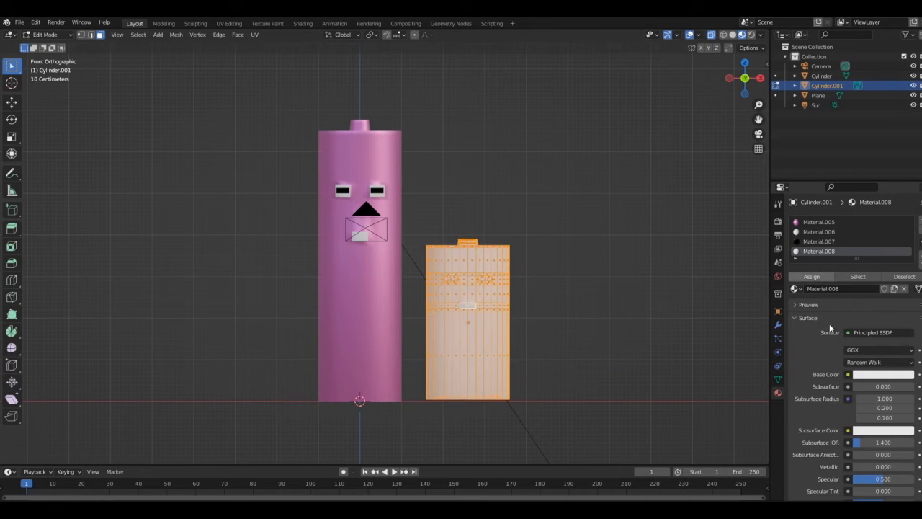
drag(867, 469, 912, 469)
click(879, 375)
drag(853, 278, 851, 290)
click(628, 282)
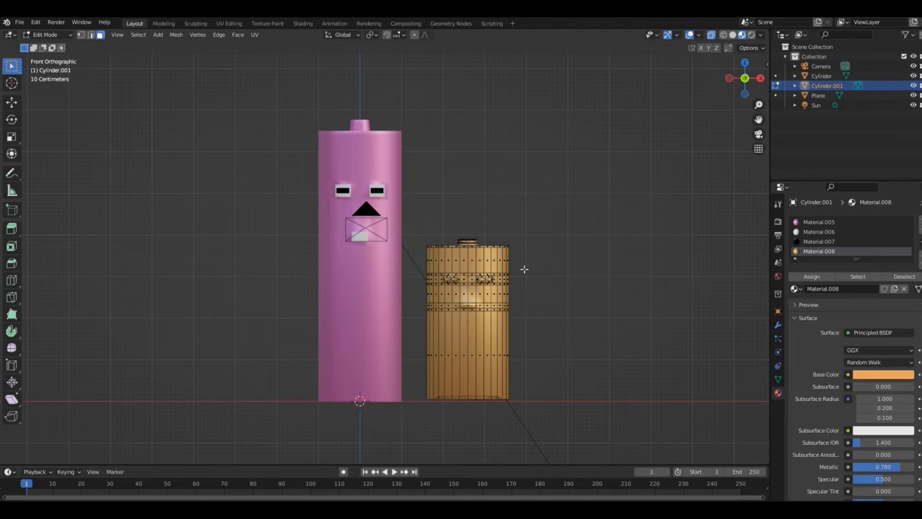
With X-ray disabled, assign the white Material.006 to the short battery's nose tip
click(711, 34)
scroll(448, 288, up, 4)
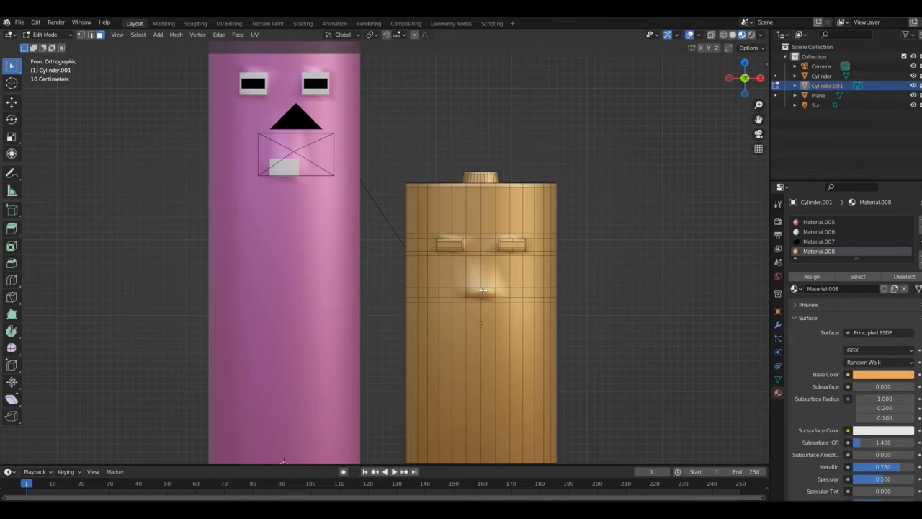
click(838, 232)
click(815, 275)
Assign the black Material.007 to the short battery's two inner eye faces and the white Material.006 to the rim of the eye nearest the tall battery
click(457, 244)
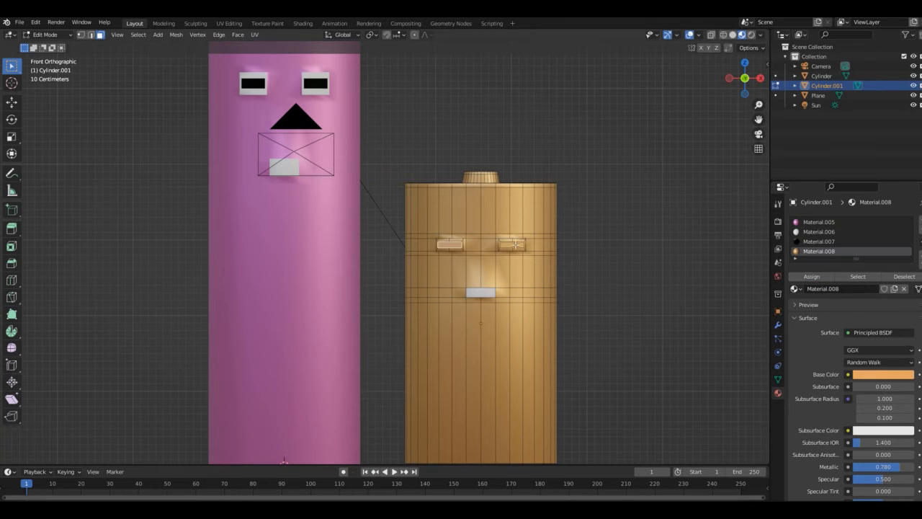
click(819, 241)
click(811, 276)
scroll(456, 232, up, 2)
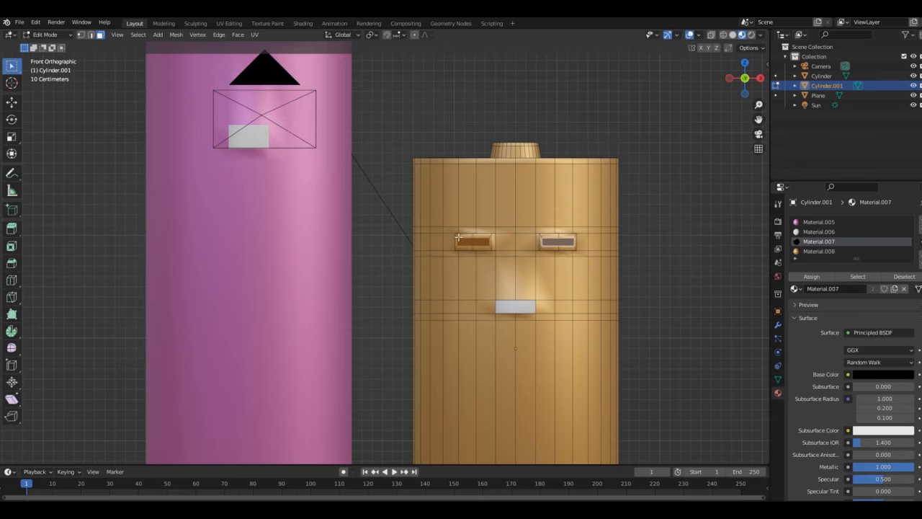
click(813, 231)
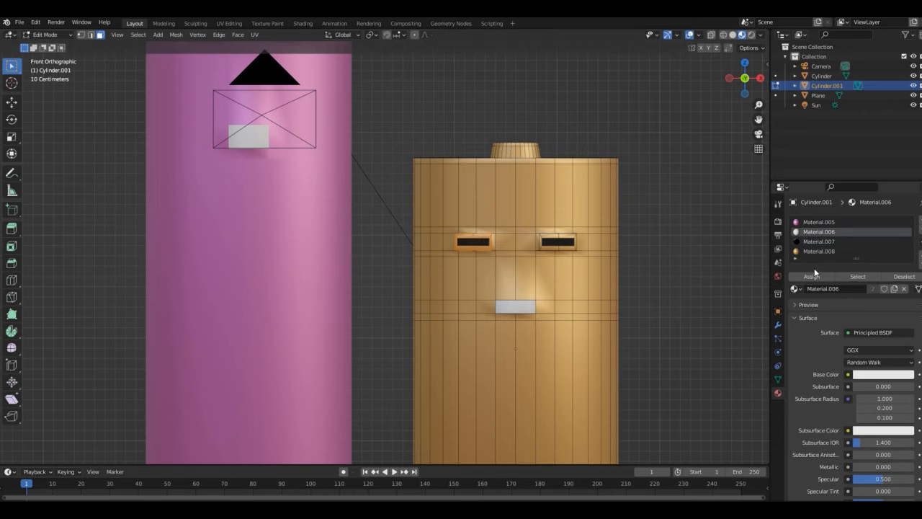
Give the short battery's other eye reversed colours: black Material.007 on the rim and white Material.006 on the inner face
drag(576, 248, 576, 248)
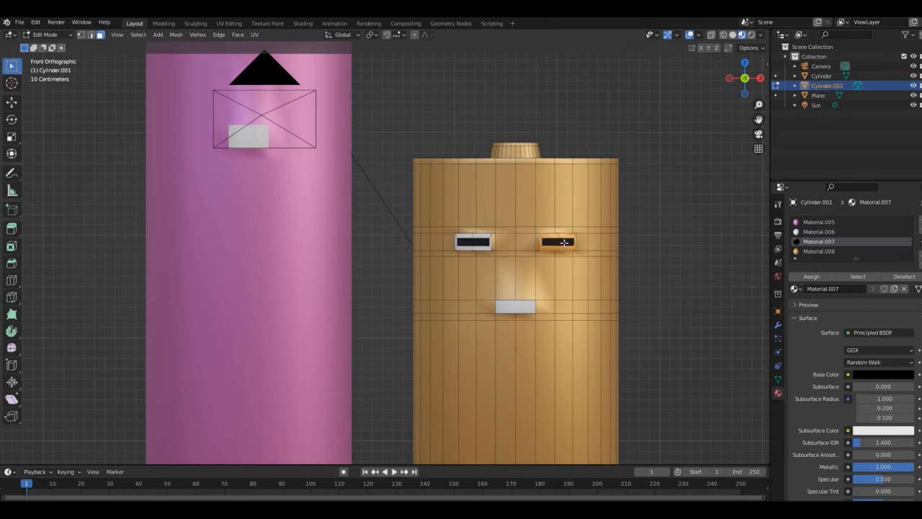
click(813, 277)
key(Tab)
drag(758, 105, 758, 144)
drag(745, 78, 745, 80)
key(Tab)
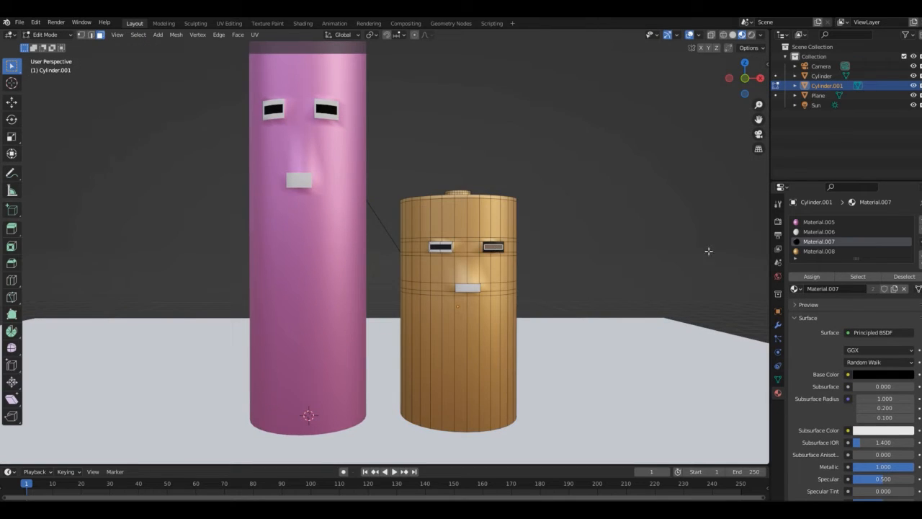
click(814, 231)
key(Tab)
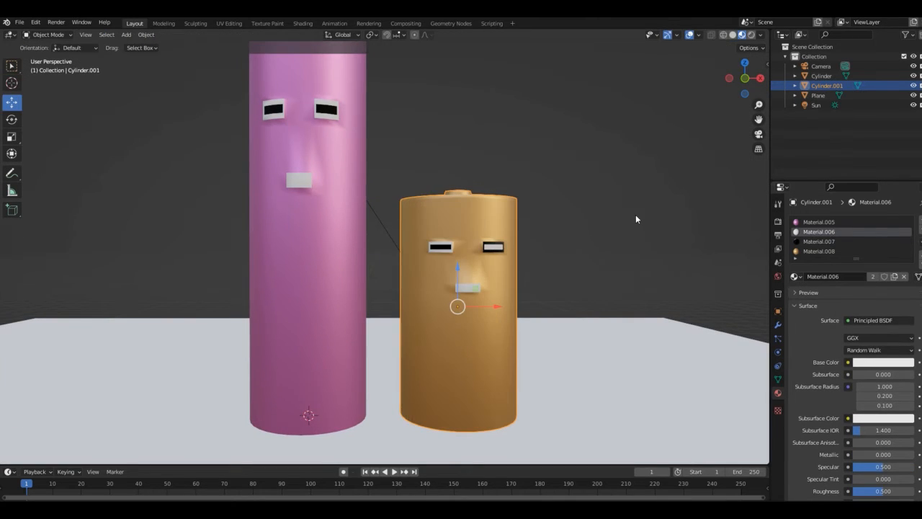
Show the scene in rendered shading and set the world background to a brighter violet, with hue about 0.697 and saturation about 0.848
drag(758, 105, 758, 138)
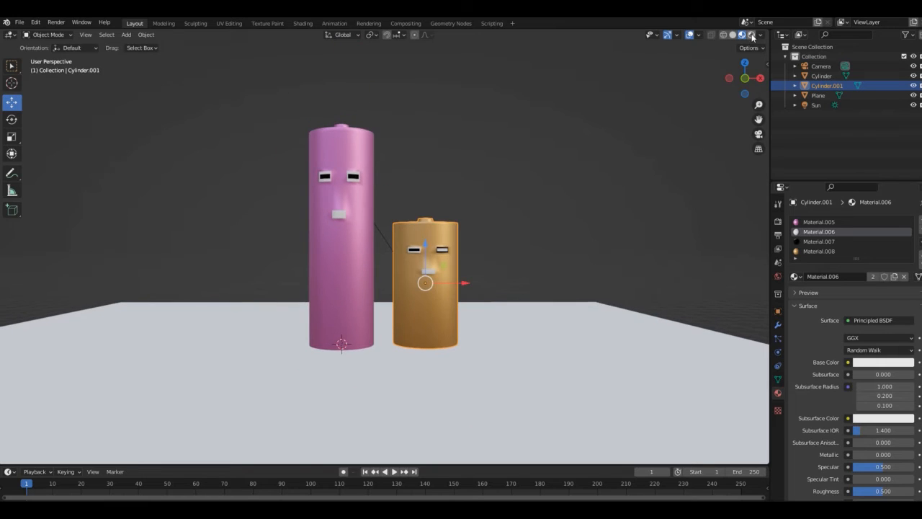
click(752, 36)
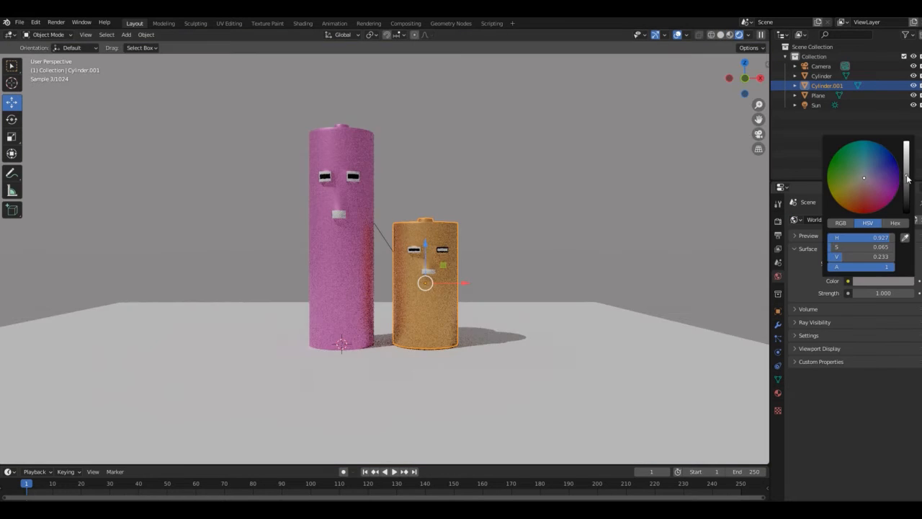
click(876, 171)
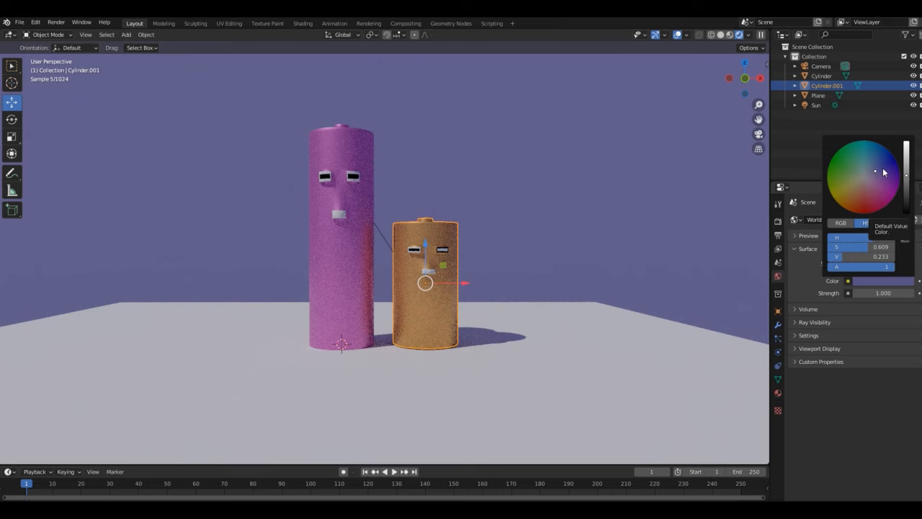
click(884, 171)
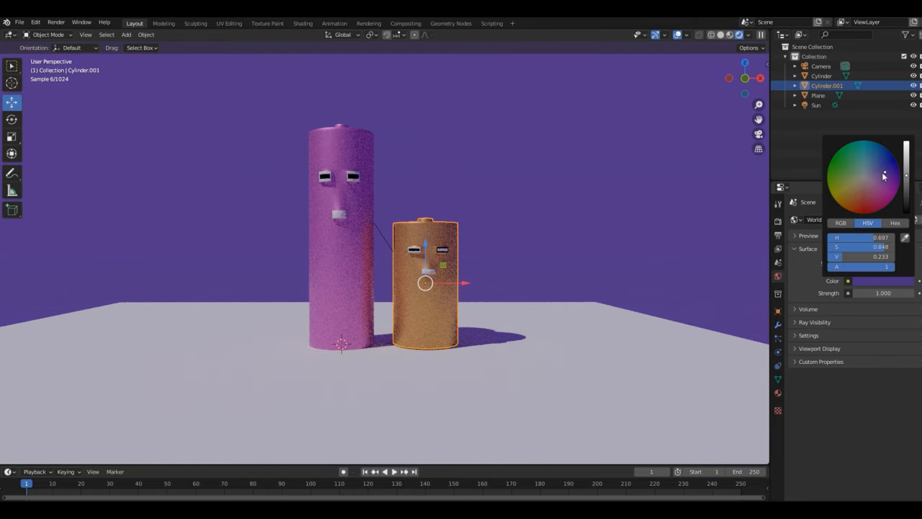
click(905, 166)
key(g)
key(y)
right_click(592, 202)
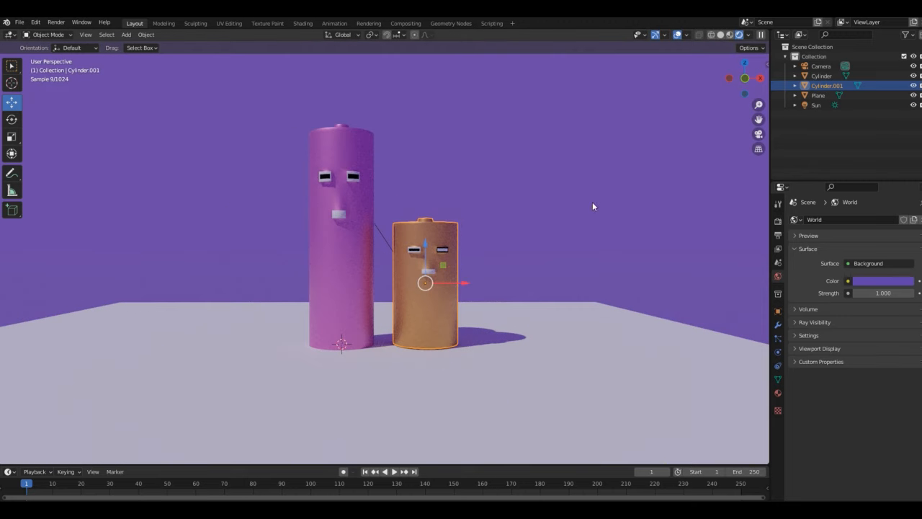
Move the short battery about 0.18 m forward along negative Y
key(g)
key(y)
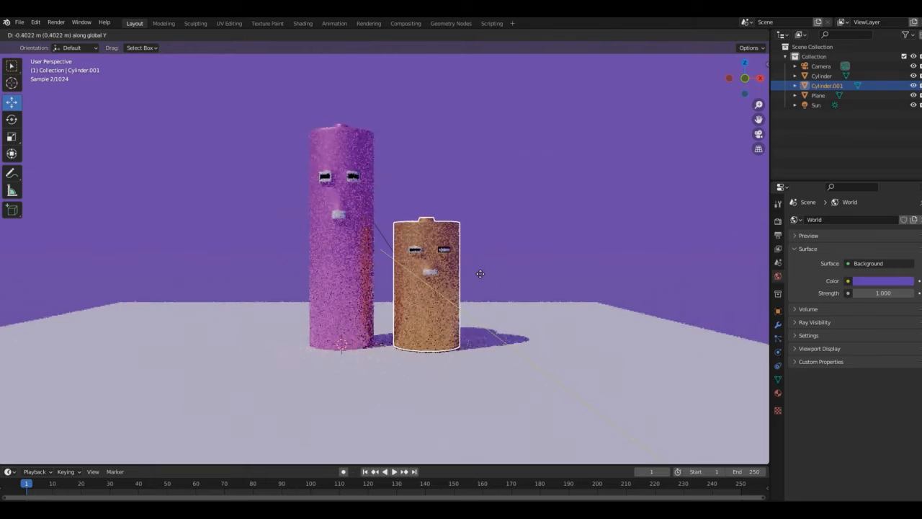
click(482, 281)
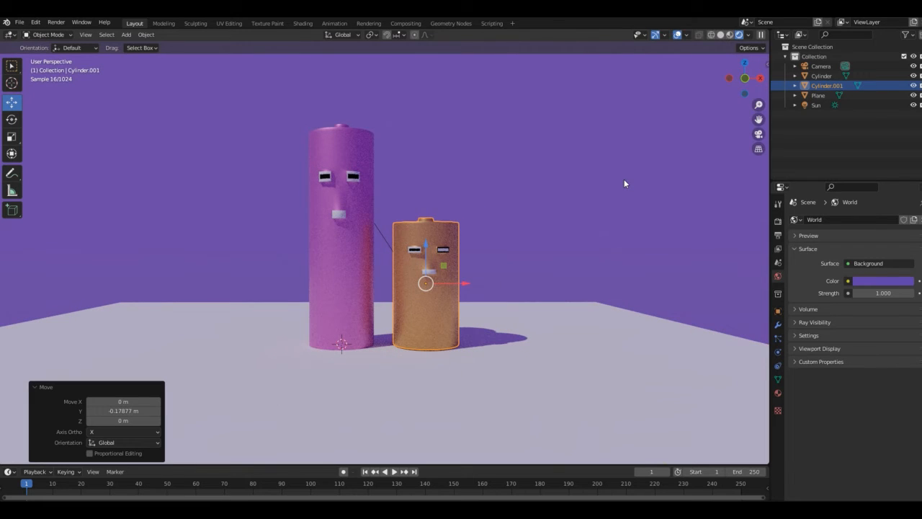
Duplicate the tall pink battery in place and rotate the copy 90° about Y so it lies horizontally
click(339, 164)
key(shift+d)
right_click(339, 164)
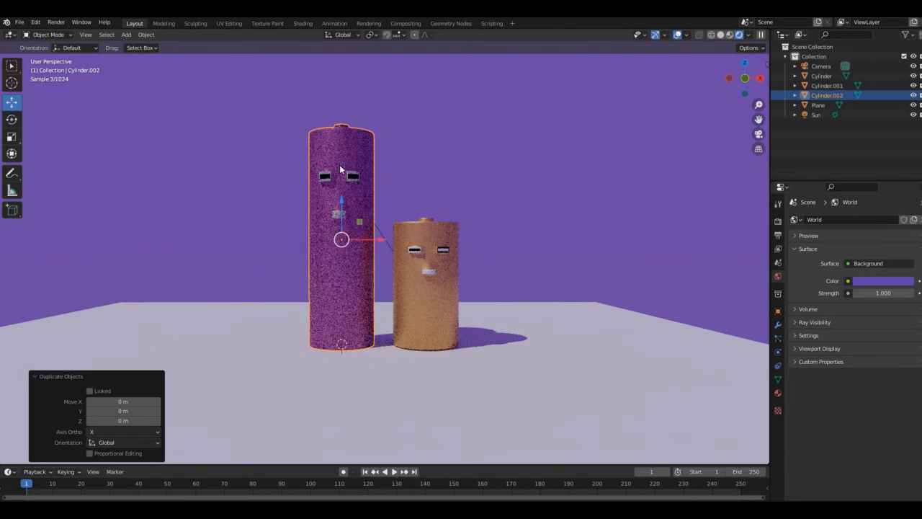
text(ry90)
key(Return)
In solid shading, move the horizontal battery about 2.4 m along negative Y, in front of the standing ones
click(723, 34)
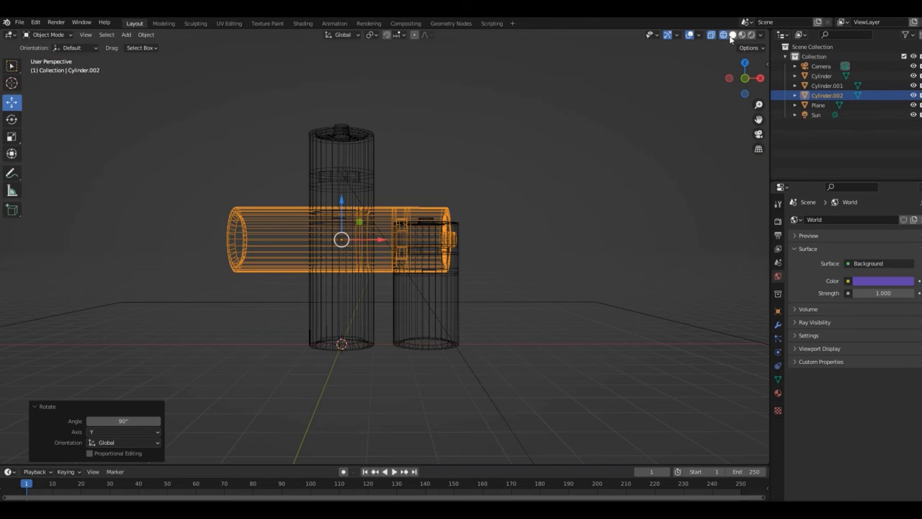
click(732, 34)
key(g)
key(y)
click(422, 194)
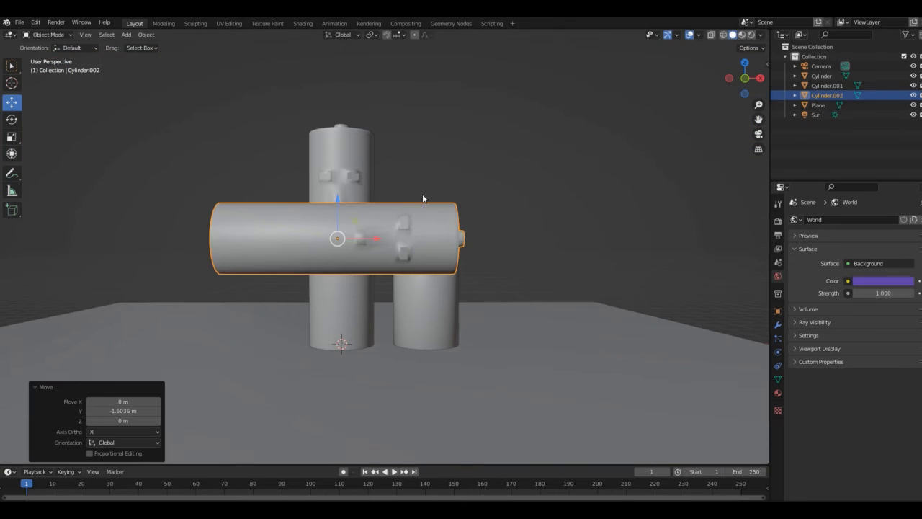
key(KP_3)
drag(327, 243, 291, 188)
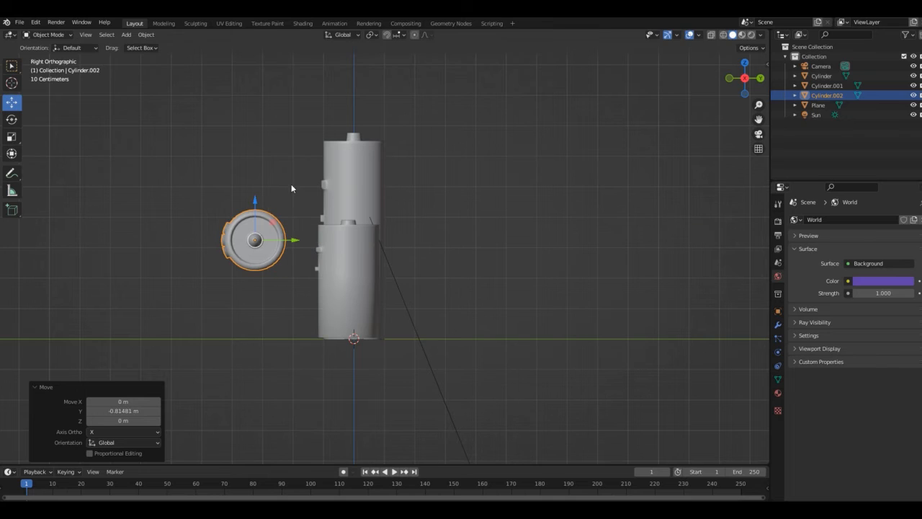
Rotate the horizontal battery about 13.9° around Z and lower it about 0.63 m along Z
key(r)
key(z)
click(273, 187)
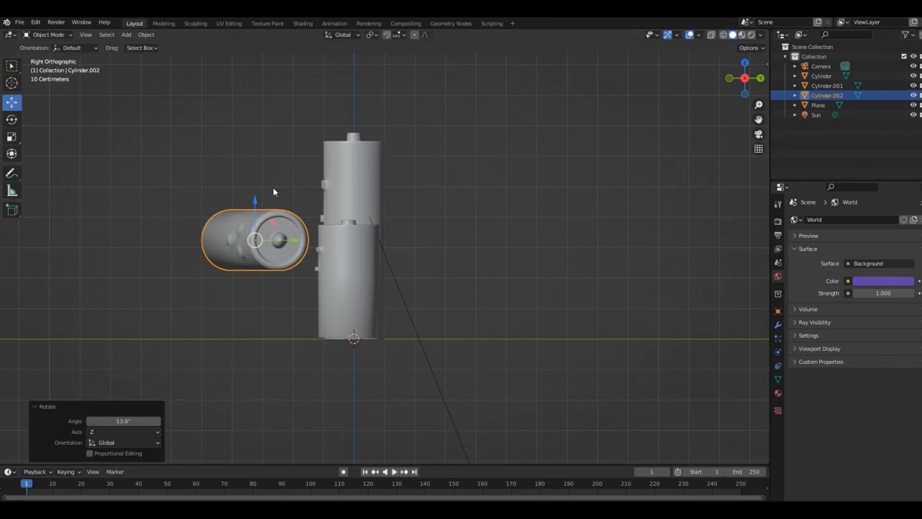
key(KP_0)
drag(359, 241, 364, 345)
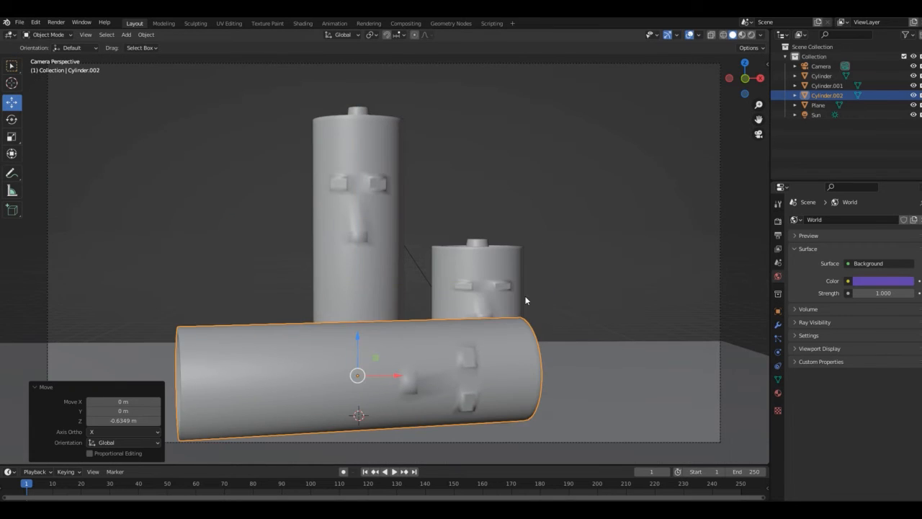
Shift the horizontal battery about 0.16 m along Y toward the standing ones and rotate it about -8.53° around Z
key(KP_1)
key(KP_3)
drag(273, 296, 283, 295)
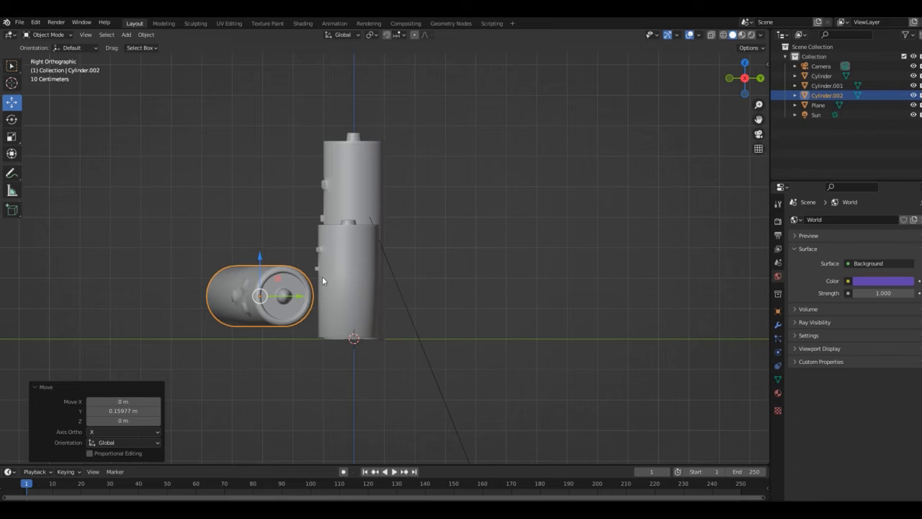
key(r)
key(z)
click(308, 287)
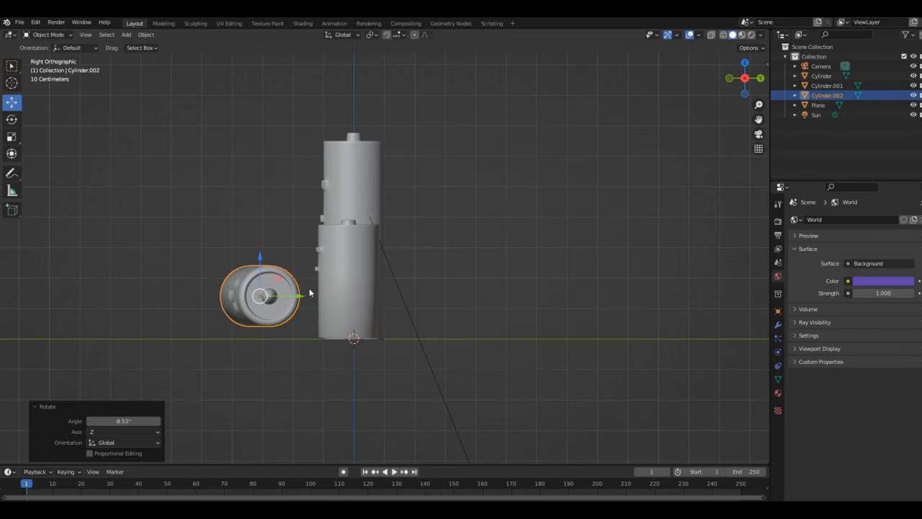
Nudge the horizontal battery further along Y toward the standing ones and lower it about 0.36 m onto the floor
drag(309, 290, 319, 296)
key(KP_0)
drag(358, 329, 358, 343)
key(KP_1)
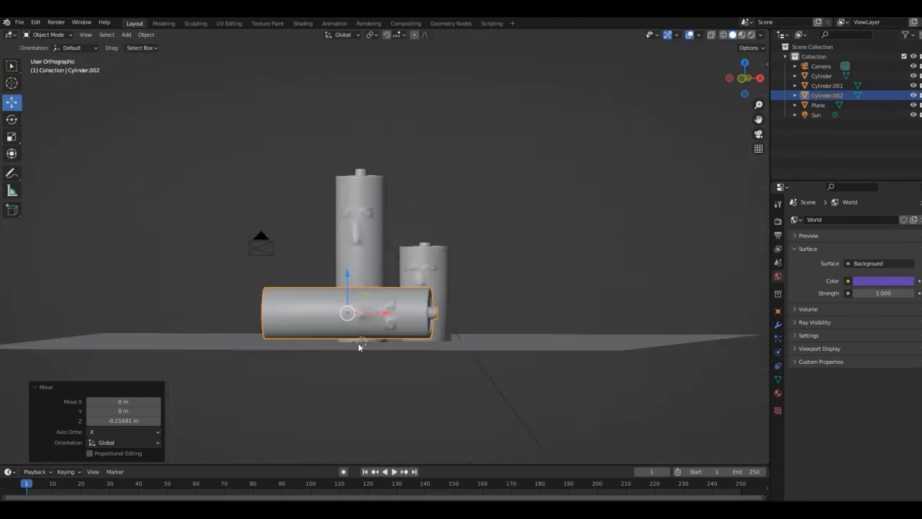
drag(345, 267, 345, 272)
key(KP_0)
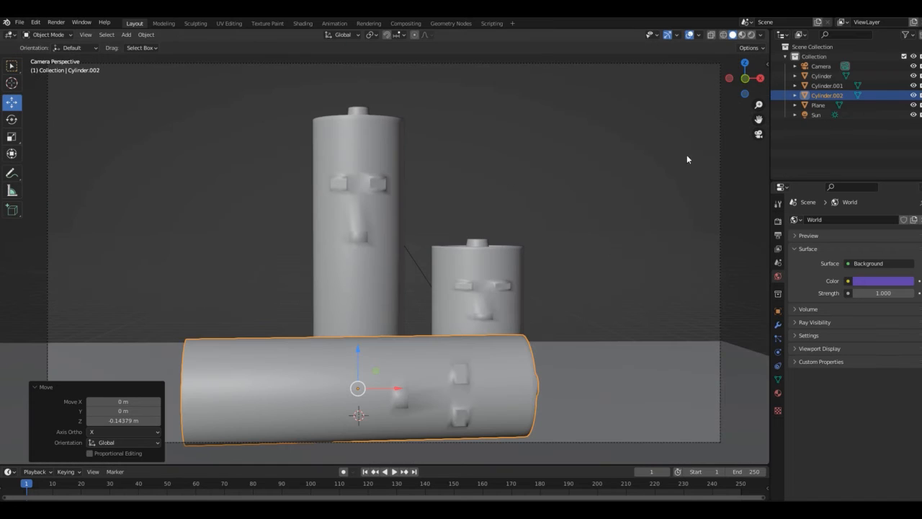
Pull the camera back to frame all three batteries with the camera locked to the view, and release the lock
click(768, 65)
click(708, 183)
drag(649, 105, 651, 125)
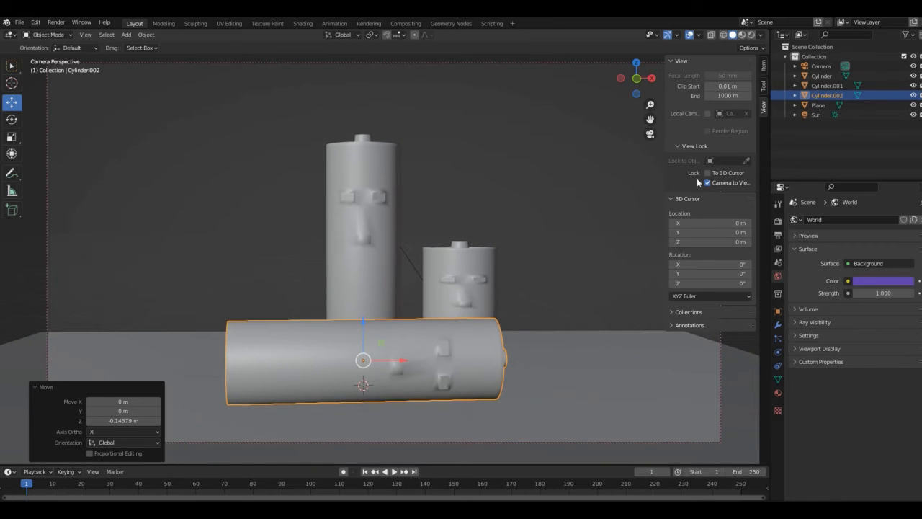
click(708, 183)
key(n)
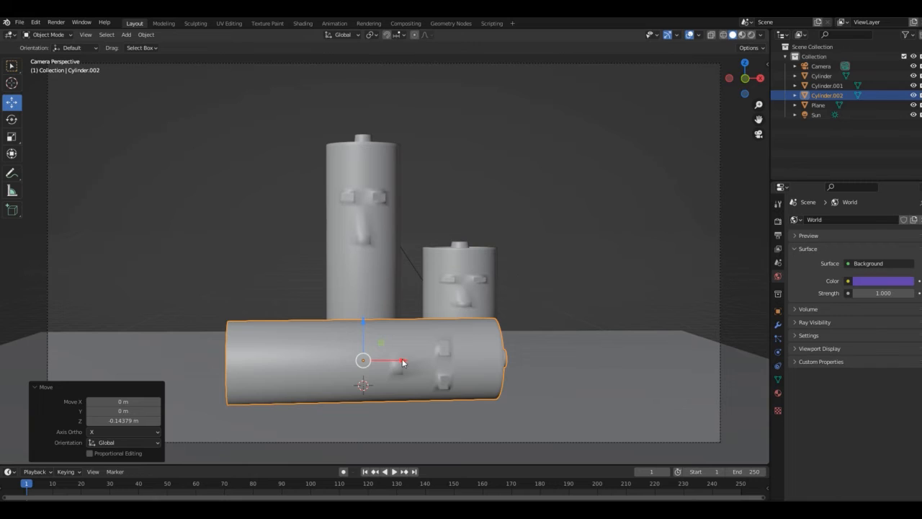
Move the horizontal battery along negative X until it clears the tall battery, and open its mesh for editing
drag(403, 362, 198, 364)
key(Tab)
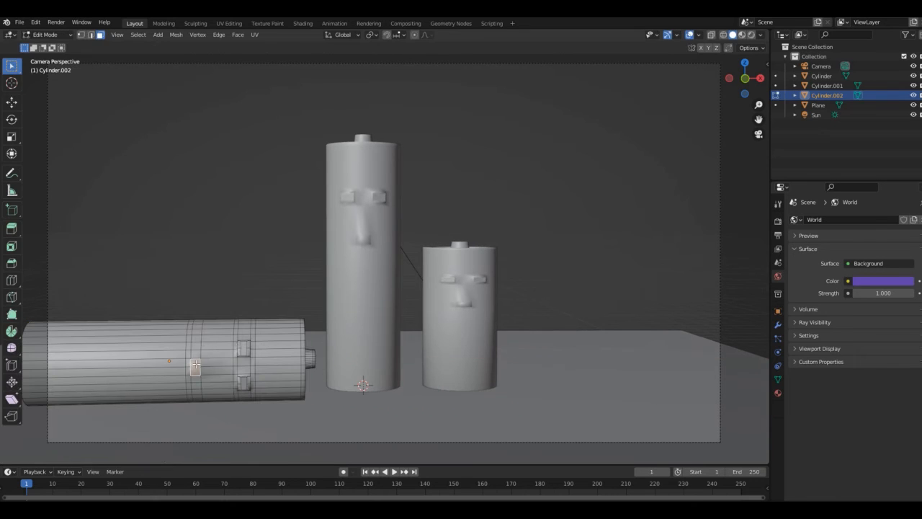
Select the entire horizontal battery mesh with X-ray enabled and assign it a new material in an added slot
click(777, 394)
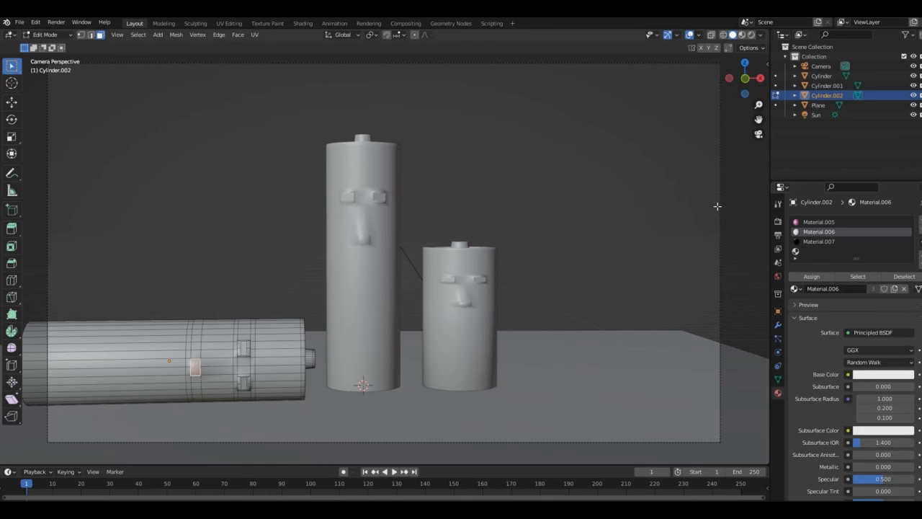
click(711, 36)
shift+middle_drag(320, 288, 388, 280)
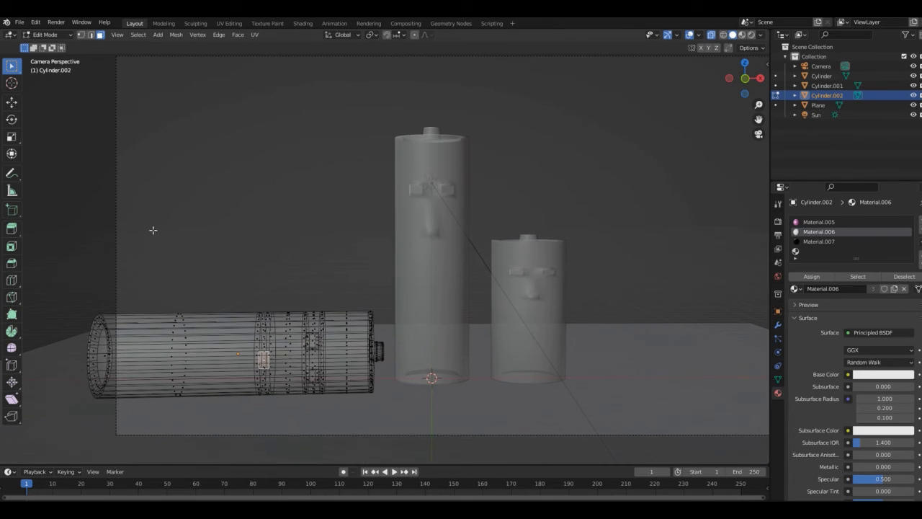
drag(41, 252, 469, 430)
click(920, 220)
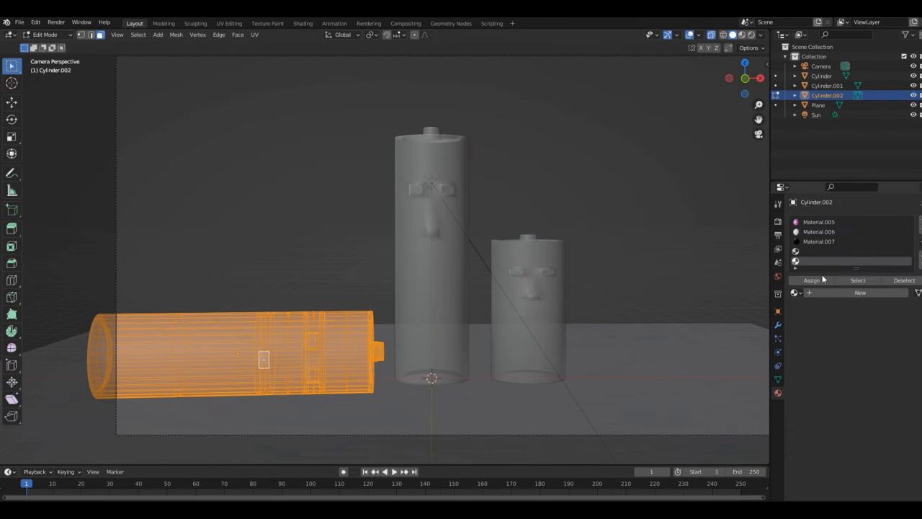
click(824, 293)
click(819, 282)
Make the horizontal battery's new material bright green with metallic 0.756, using Material Preview shading, and turn off X-ray
click(873, 379)
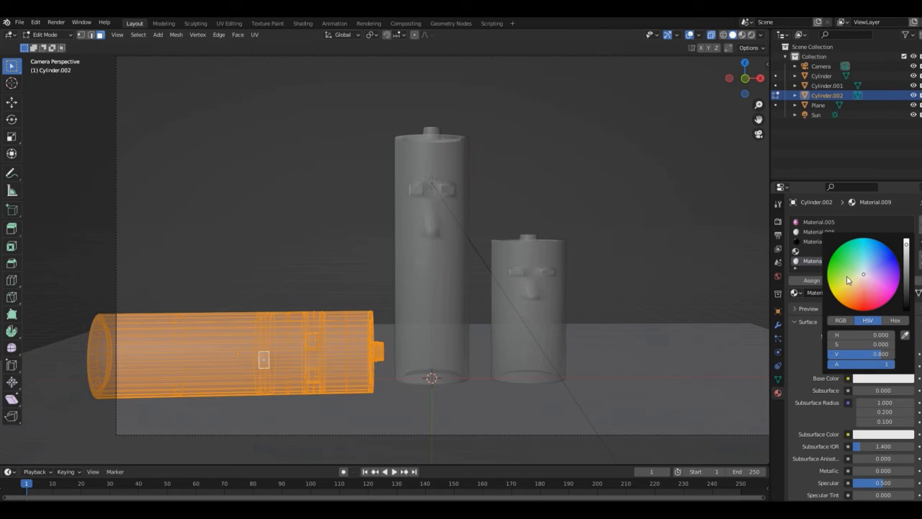
click(847, 278)
click(742, 35)
click(751, 36)
click(742, 35)
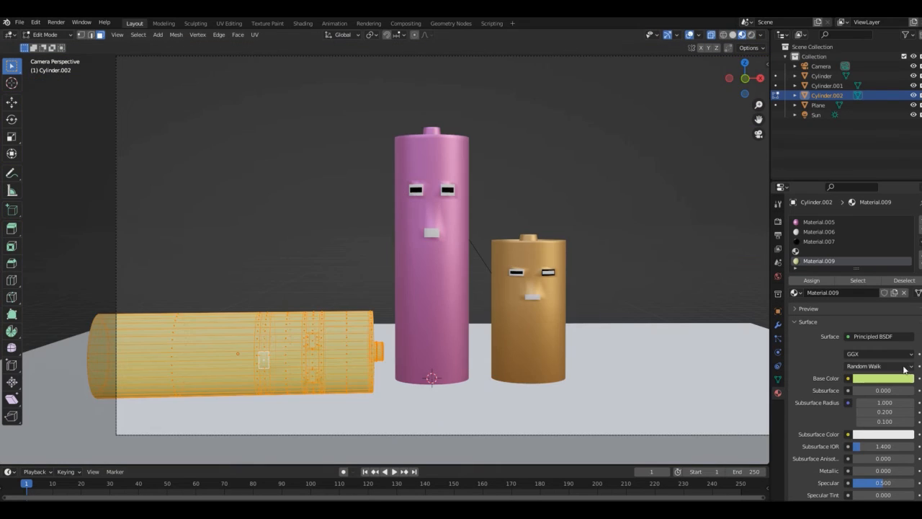
click(899, 379)
drag(843, 282, 838, 274)
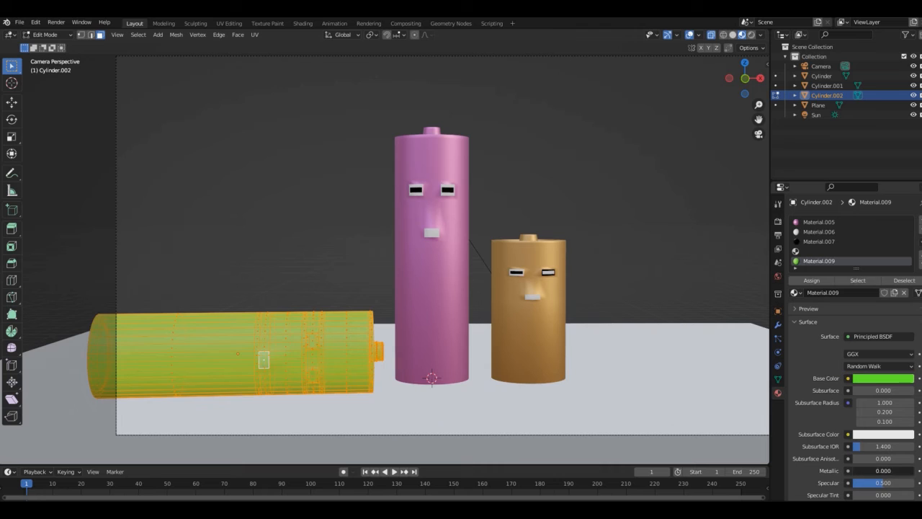
drag(861, 470, 900, 473)
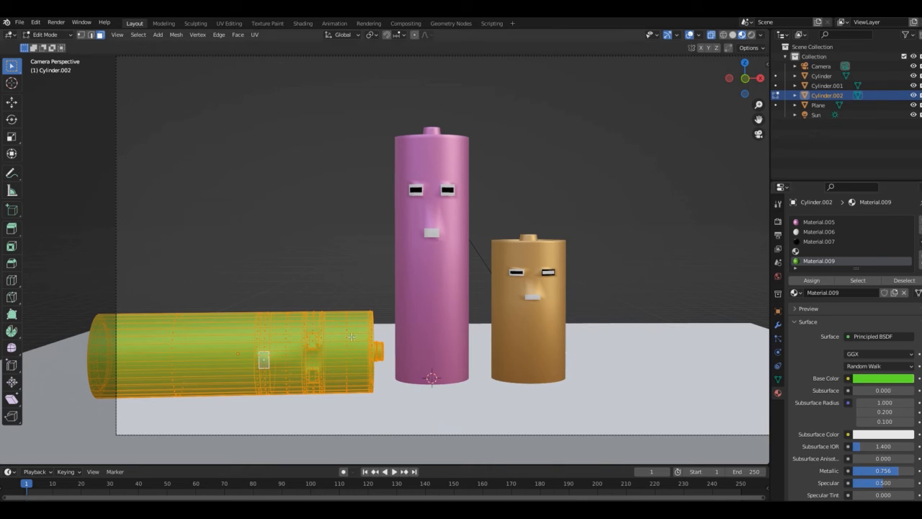
click(712, 36)
drag(758, 120, 779, 90)
click(812, 232)
click(812, 280)
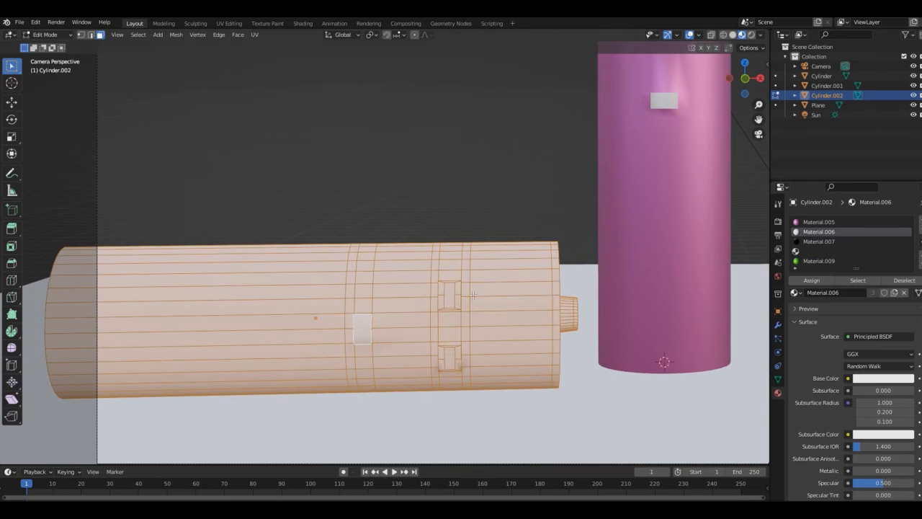
key(ctrl+z)
Assign the white Material.006 to the square face at the end of the horizontal battery's nose
click(363, 328)
click(819, 233)
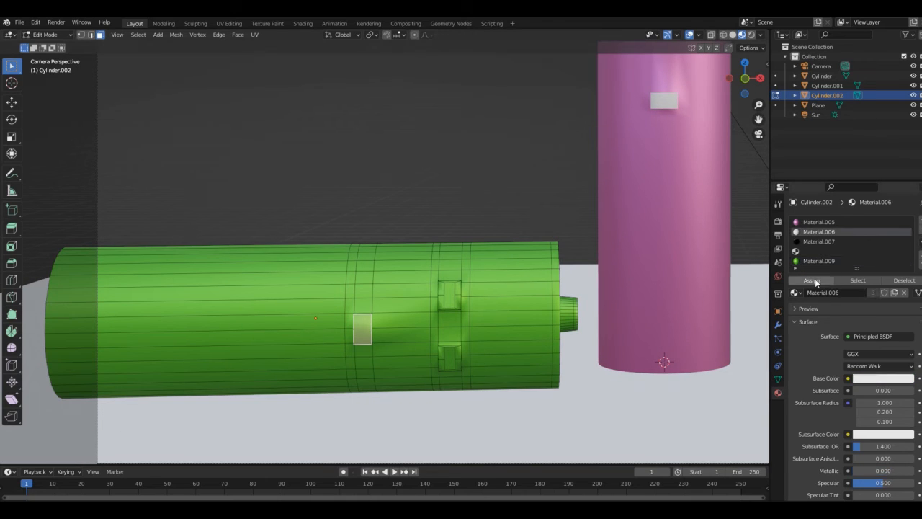
click(816, 281)
Assign the black Material.007 to both eye blocks of the horizontal battery
click(457, 308)
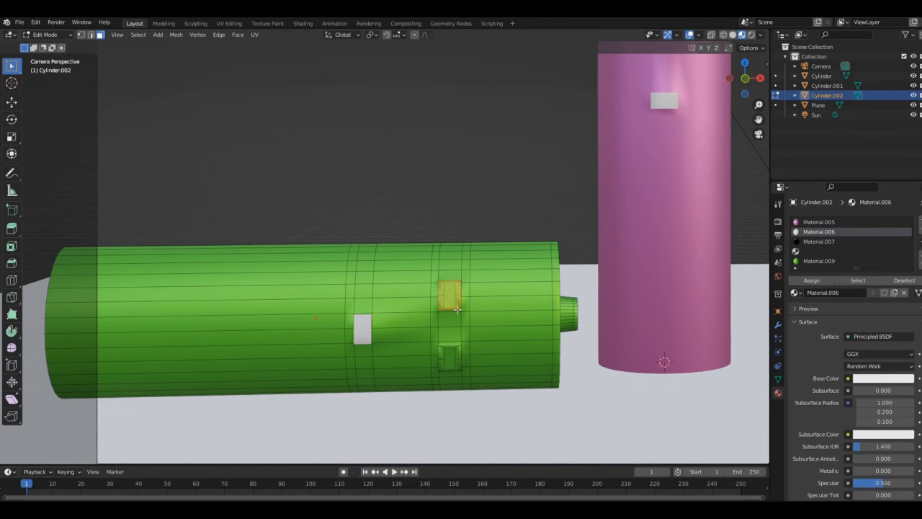
click(814, 241)
click(812, 280)
drag(459, 370, 458, 371)
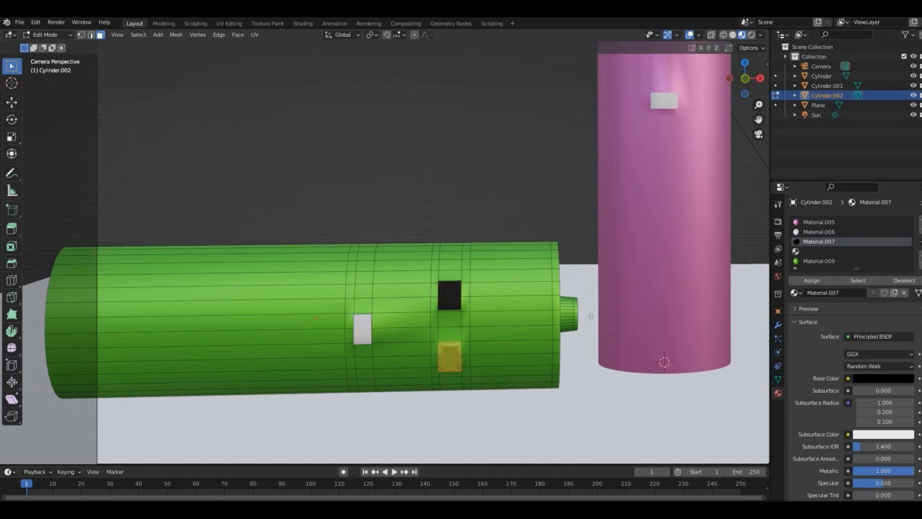
click(814, 283)
Assign the white Material.006 to the inner faces of both eyes on the horizontal battery
click(449, 295)
shift+click(449, 357)
click(819, 231)
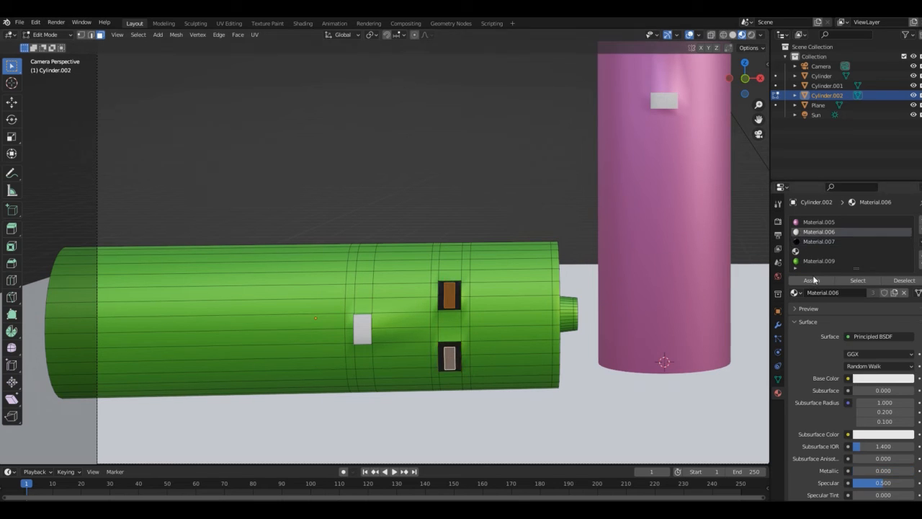
click(811, 280)
Leave mesh editing and move all three batteries together 1.298 m along X in the camera view
key(Tab)
key(KP_1)
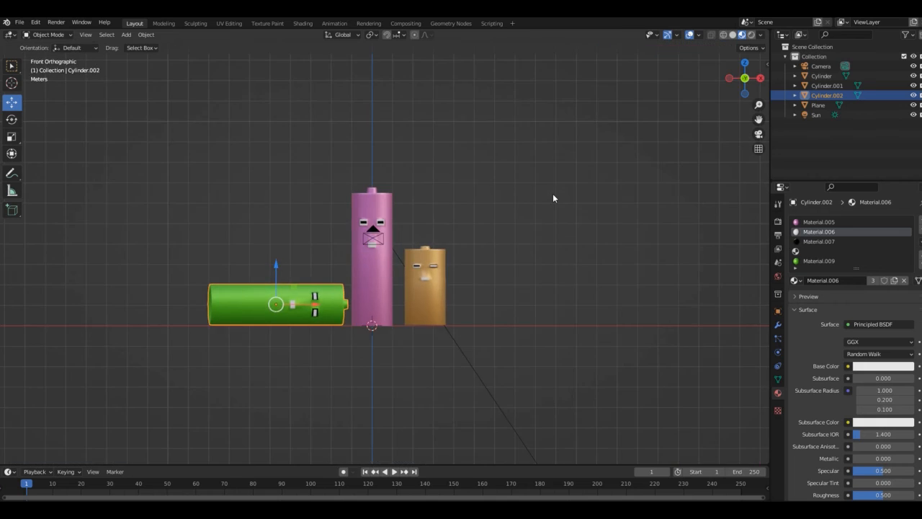
key(KP_0)
drag(759, 105, 759, 61)
click(423, 288)
shift+click(494, 298)
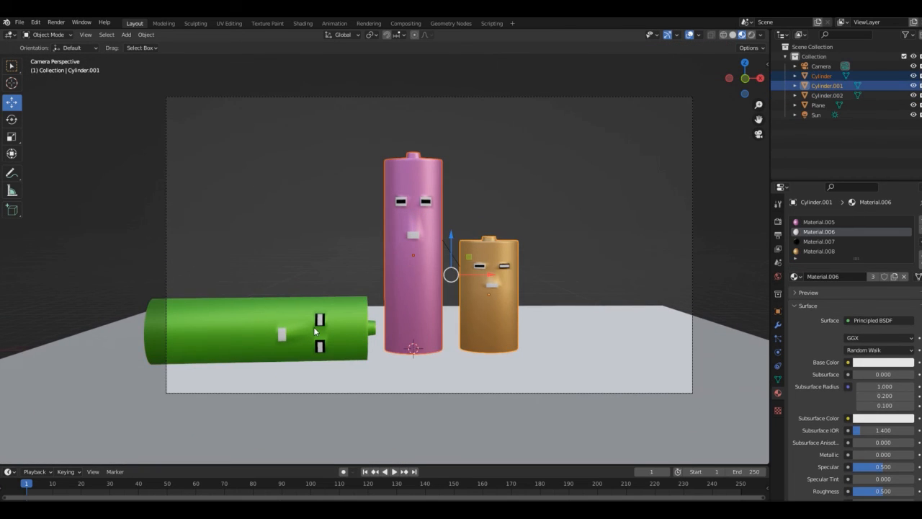
shift+click(314, 331)
drag(426, 291, 466, 291)
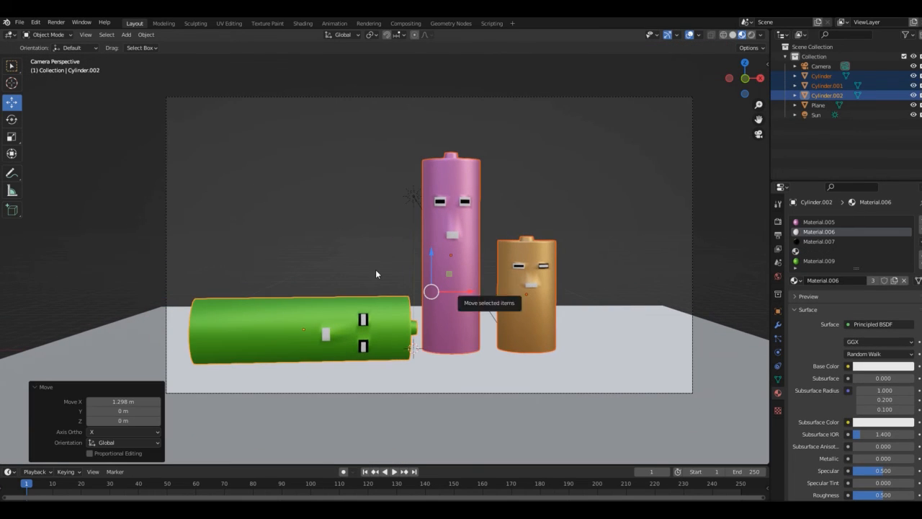
Display the scene in Rendered shading and change the tall battery's body base colour to coral red
click(751, 34)
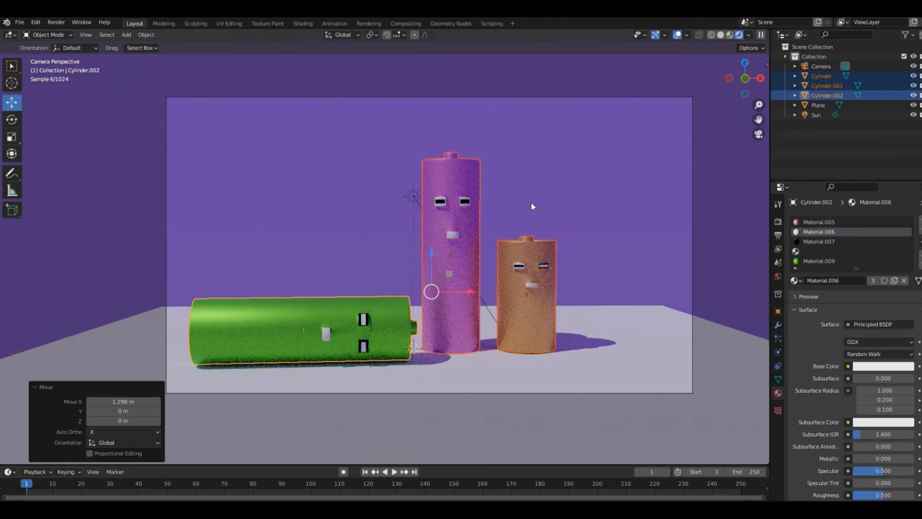
click(454, 248)
click(883, 362)
mouse_move(878, 272)
mouse_down()
mouse_move(868, 276)
mouse_move(875, 279)
mouse_up()
click(870, 275)
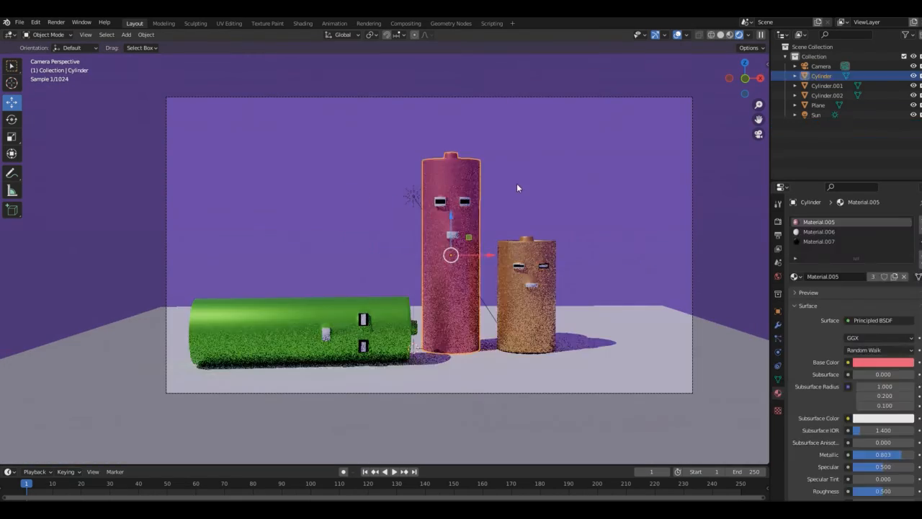
Duplicate the sun light and move the copy along negative X
click(411, 196)
key(shift+d)
right_click(439, 201)
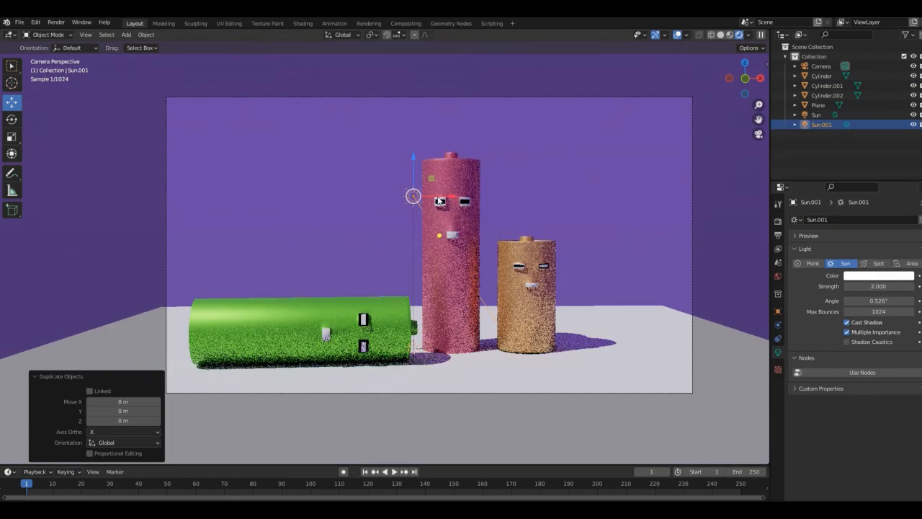
drag(438, 198, 349, 199)
Re-aim the duplicated sun at a shallower angle in the right side view and return to the camera view
key(KP_3)
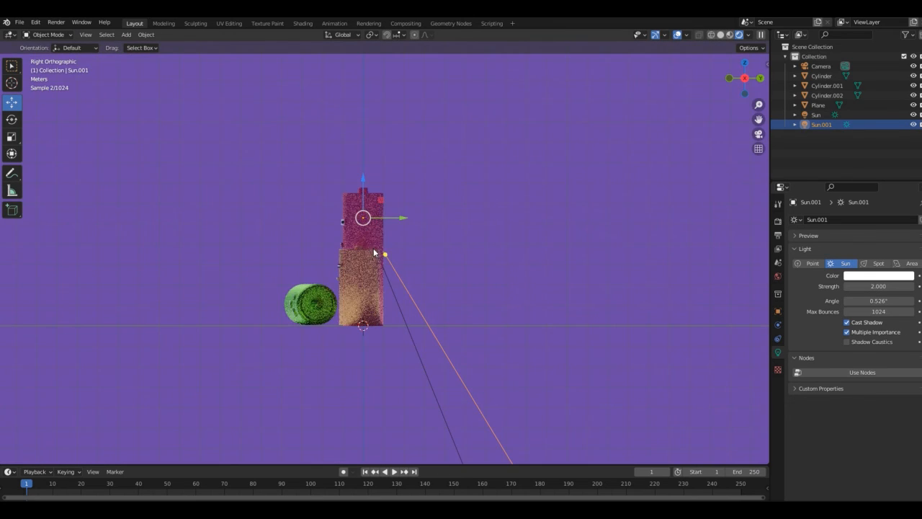
drag(379, 257, 388, 242)
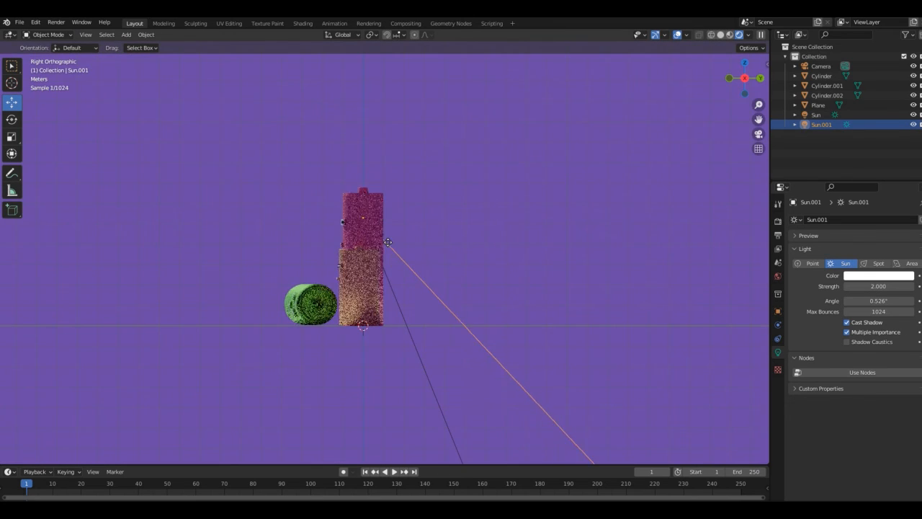
key(KP_0)
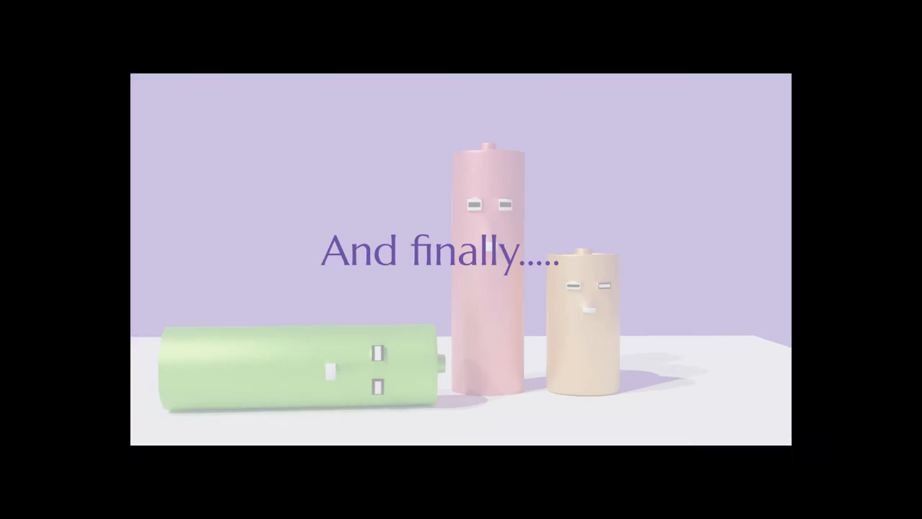